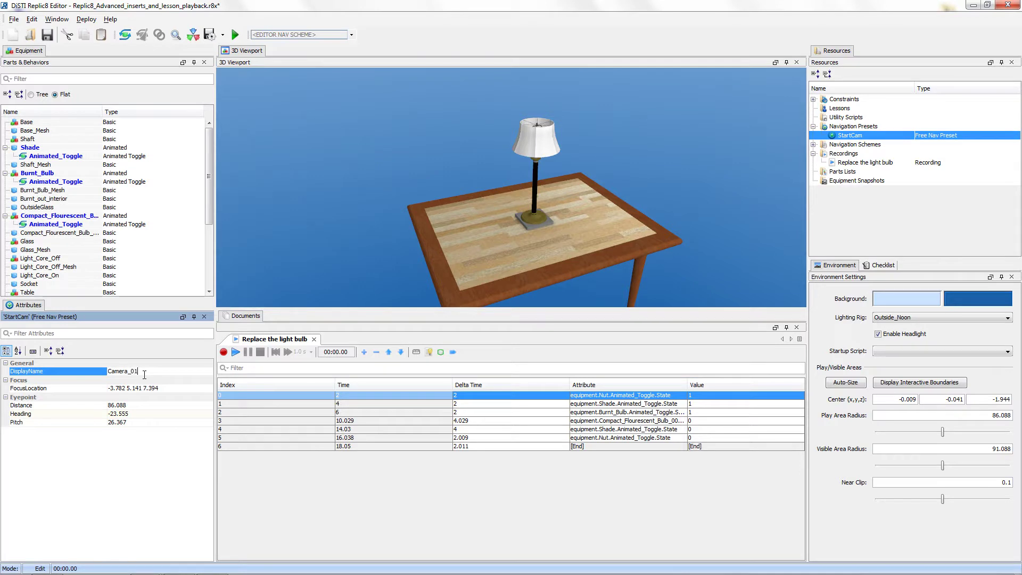
- Replace the StartCam navigation preset with a closer, angled camera view of the lamp and table
{"action": "left_click", "coordinate": [145, 375]}
{"action": "left_click", "coordinate": [679, 158]}
{"action": "left_click_drag", "start_coordinate": [679, 157], "coordinate": [643, 157]}
{"action": "scroll", "coordinate": [643, 156], "scroll_direction": "up", "scroll_amount": 1}
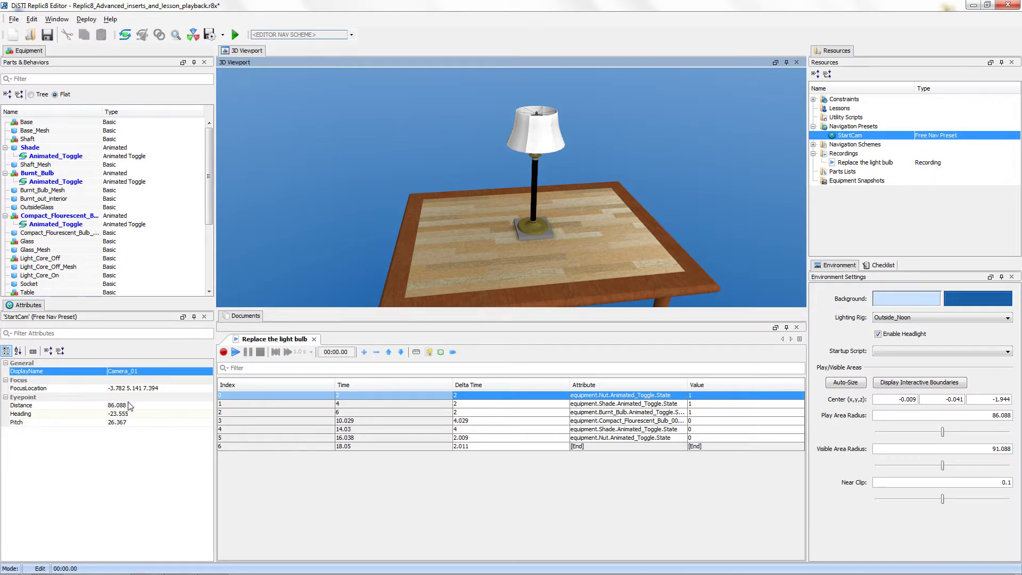
{"action": "left_click_drag", "start_coordinate": [449, 129], "coordinate": [690, 160]}
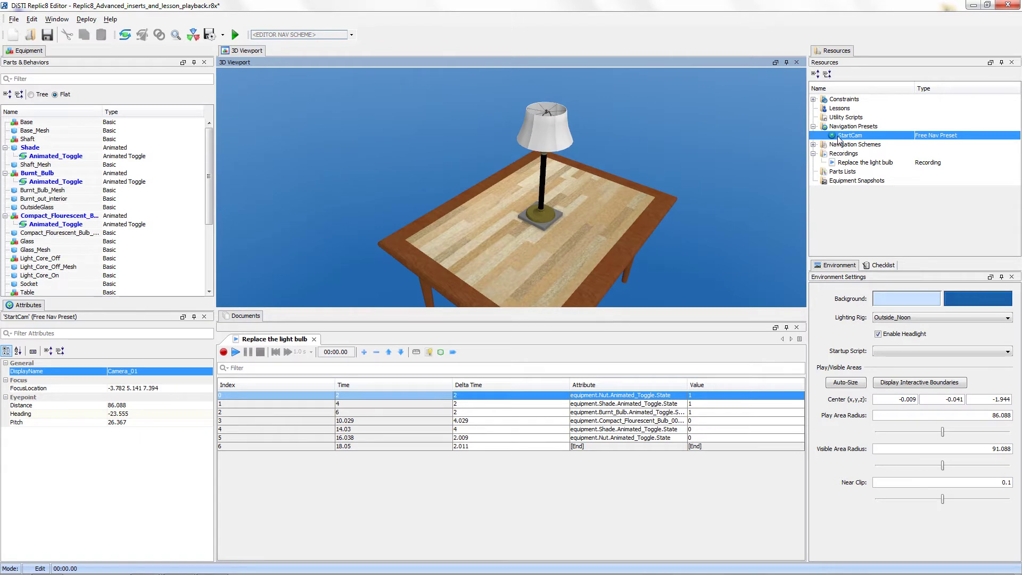
{"action": "right_click", "coordinate": [840, 140]}
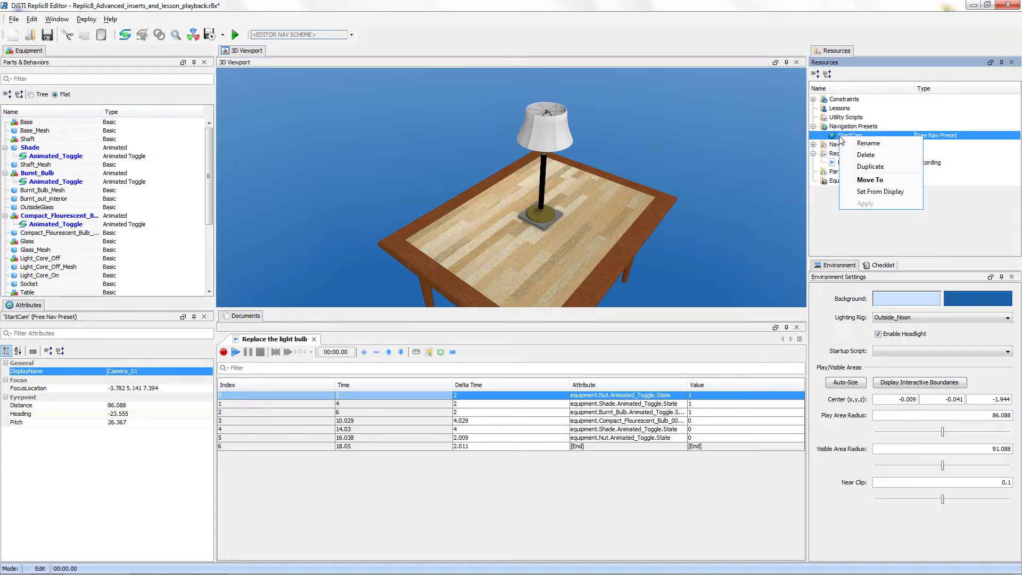
{"action": "left_click", "coordinate": [879, 193]}
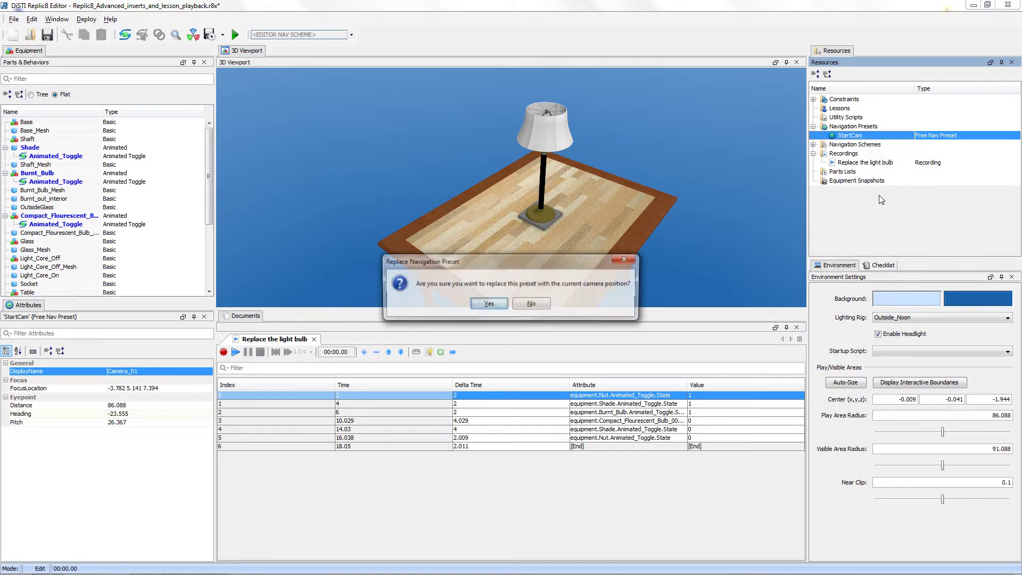
{"action": "left_click", "coordinate": [493, 303]}
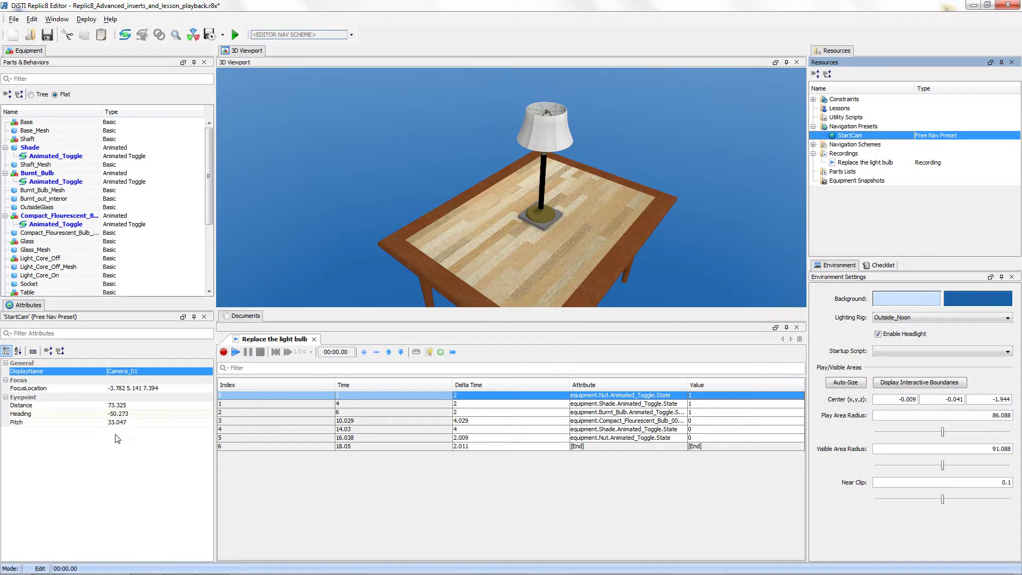
- Replace the StartCam navigation preset with a nearly head-on, raised camera view of the lamp and table
{"action": "left_click_drag", "start_coordinate": [469, 277], "coordinate": [576, 228]}
{"action": "scroll", "coordinate": [576, 229], "scroll_direction": "up", "scroll_amount": 3}
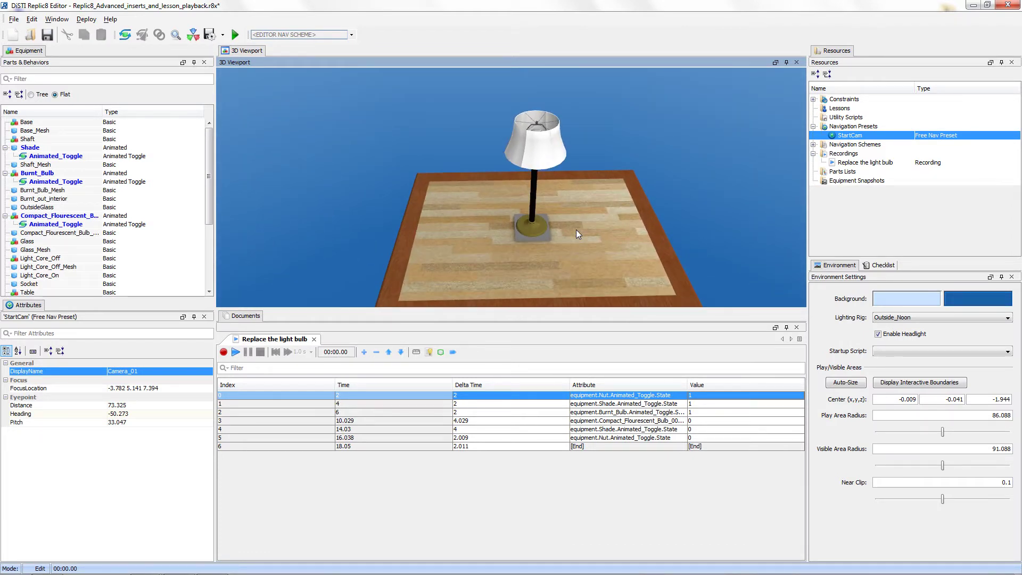
{"action": "right_click", "coordinate": [851, 136]}
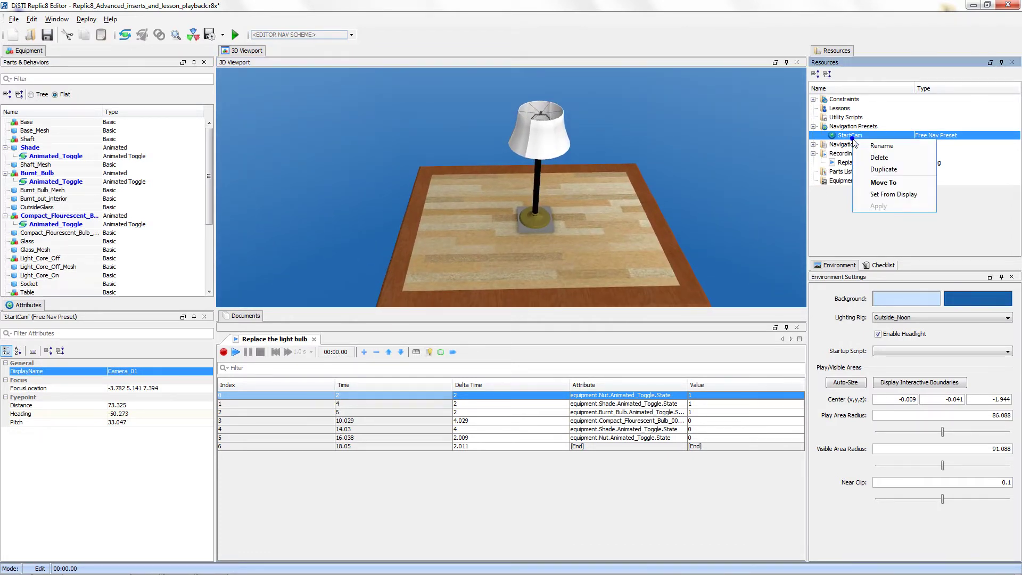
{"action": "left_click", "coordinate": [903, 194]}
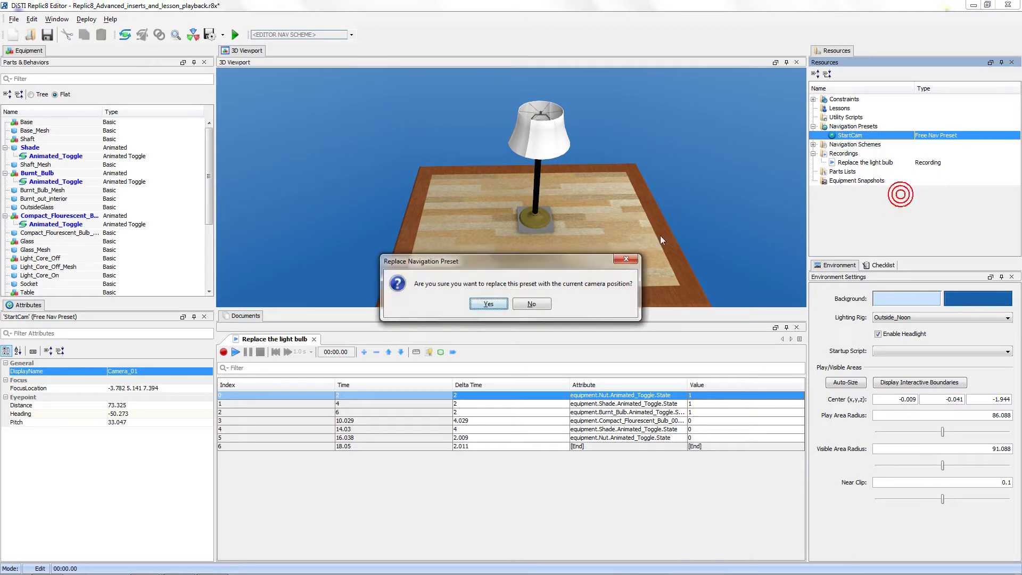
{"action": "left_click", "coordinate": [499, 301]}
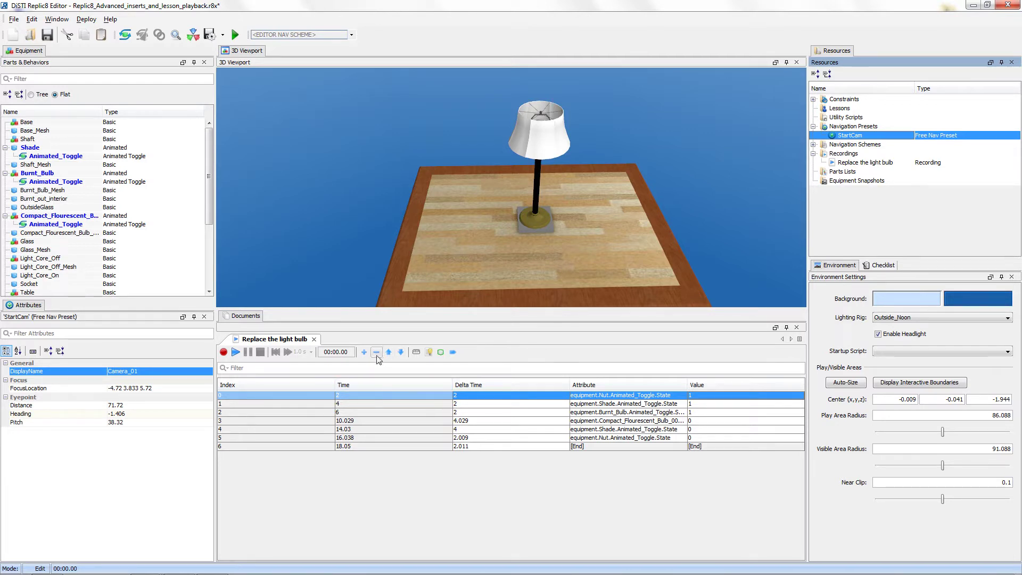
- Insert a manual action at the start of the recording with attribute mainCameraControl.ApplyNavigationPreset and value StartCam
{"action": "left_click", "coordinate": [416, 352]}
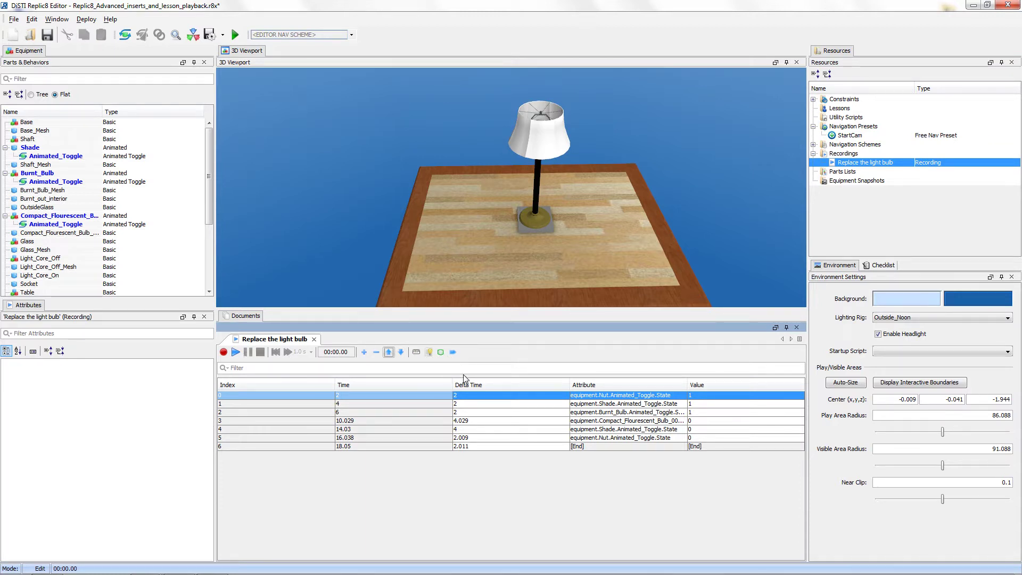
{"action": "left_click", "coordinate": [415, 353]}
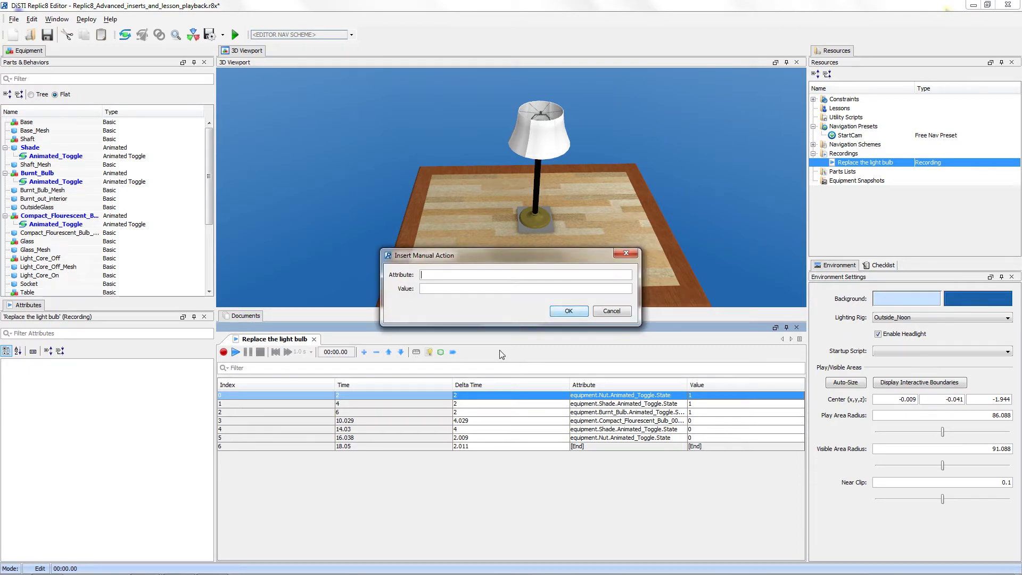
{"action": "key", "text": "ctrl+space"}
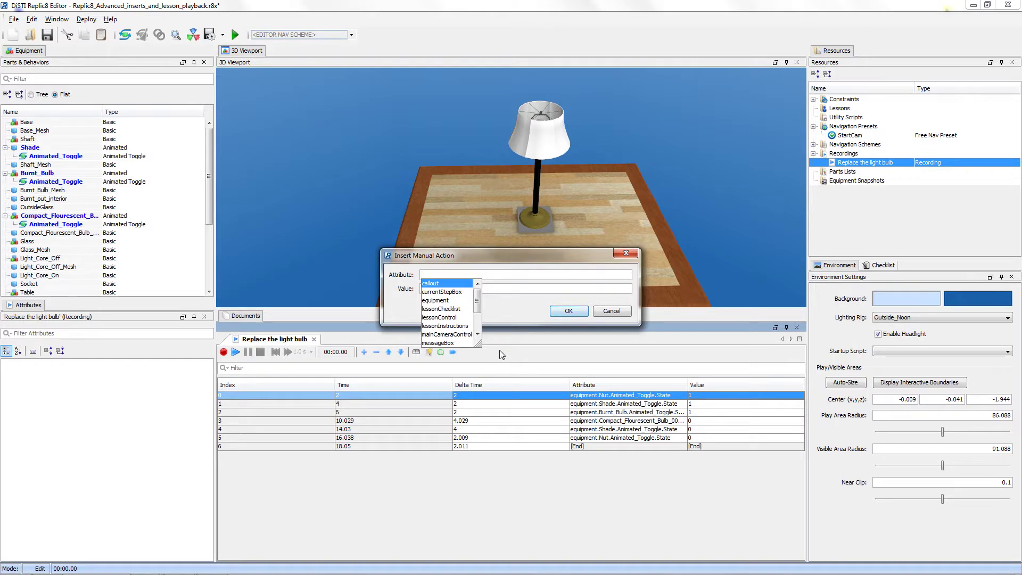
{"action": "key", "text": "Down"}
{"action": "key", "text": "Down"}
{"action": "key", "text": "Down"}
{"action": "key", "text": "Down"}
{"action": "key", "text": "Down"}
{"action": "key", "text": "Down"}
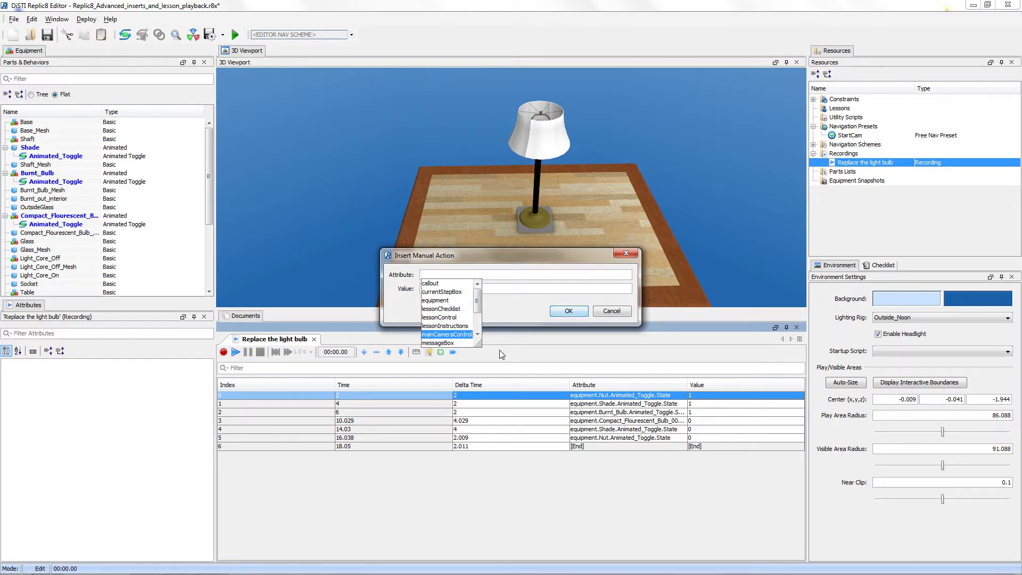
{"action": "key", "text": "Return"}
{"action": "type", "text": "."}
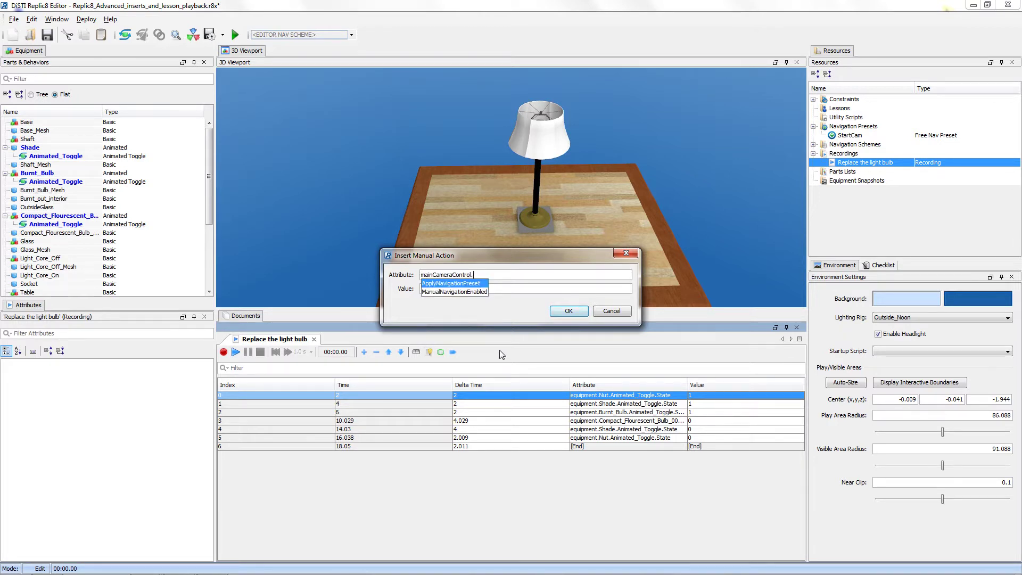
{"action": "key", "text": "Return"}
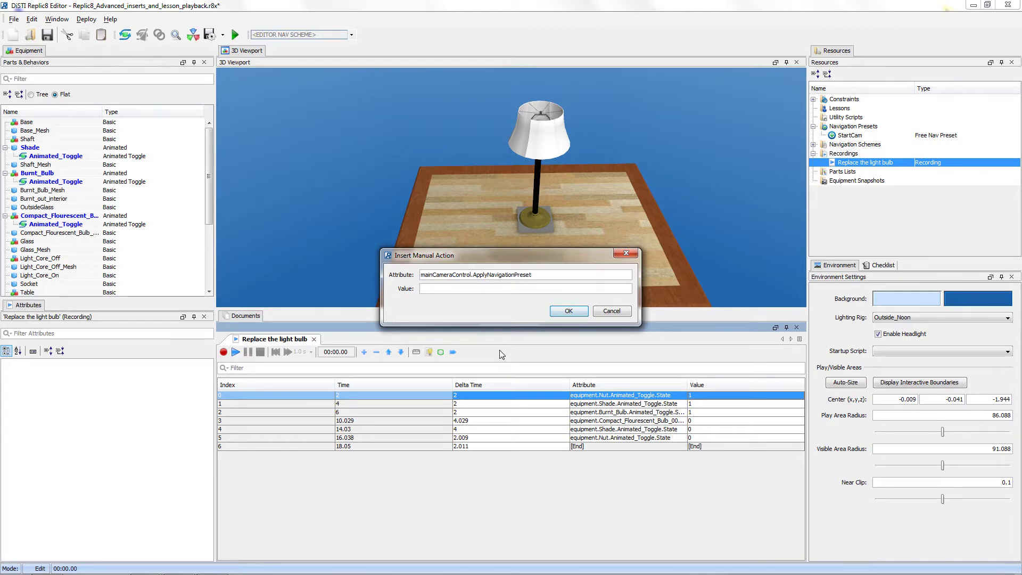
{"action": "type", "text": "StartCam"}
{"action": "left_click", "coordinate": [579, 311]}
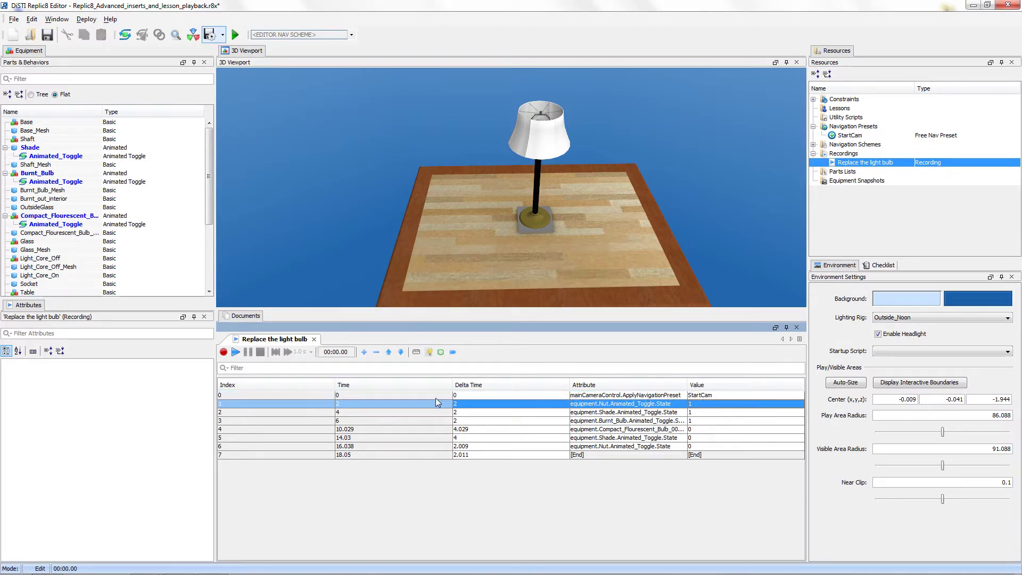
- Play the recording from a different camera angle to check the StartCam action, and stop playback
{"action": "left_click_drag", "start_coordinate": [513, 119], "coordinate": [560, 107]}
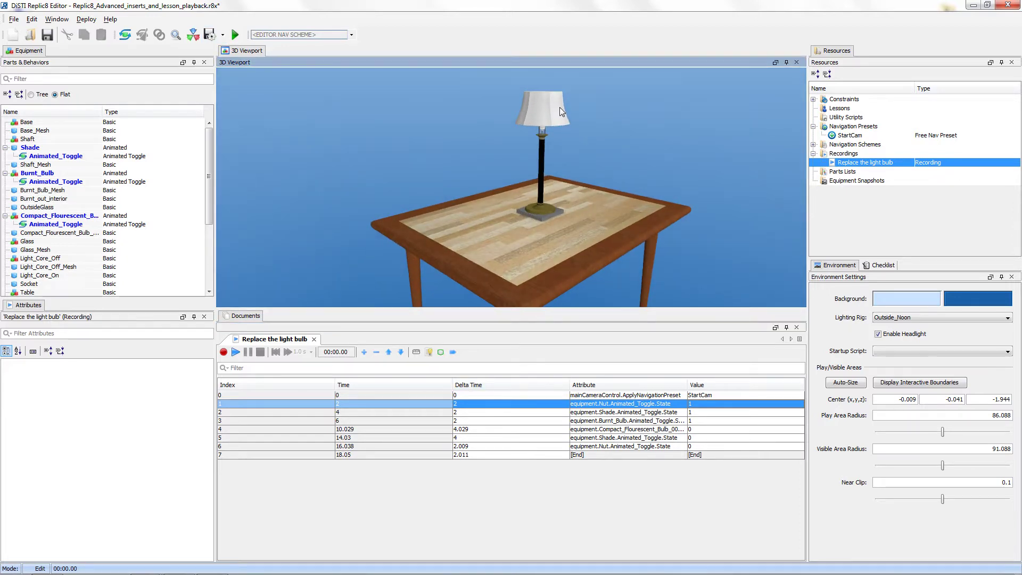
{"action": "left_click", "coordinate": [235, 352]}
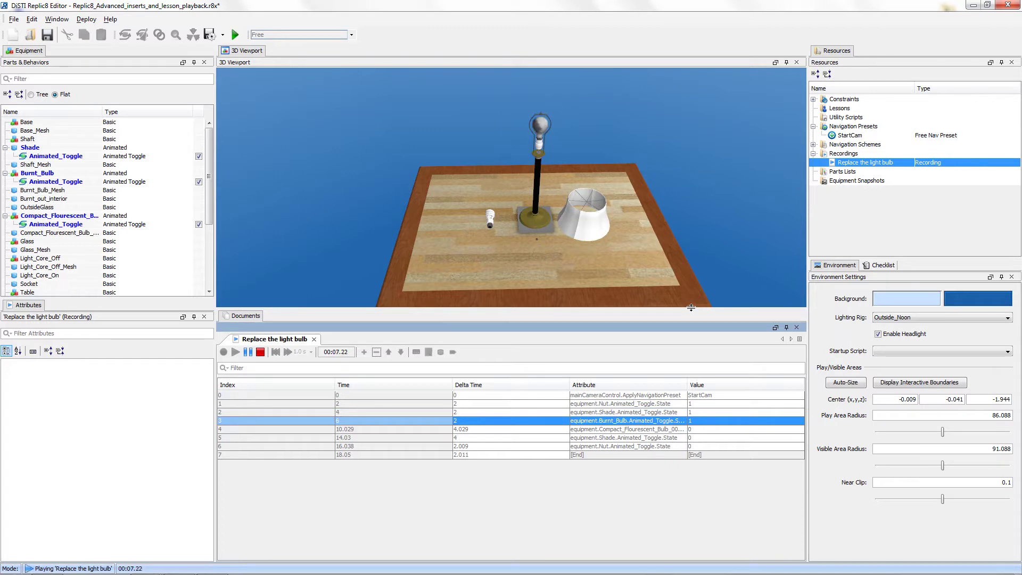
{"action": "left_click", "coordinate": [260, 352]}
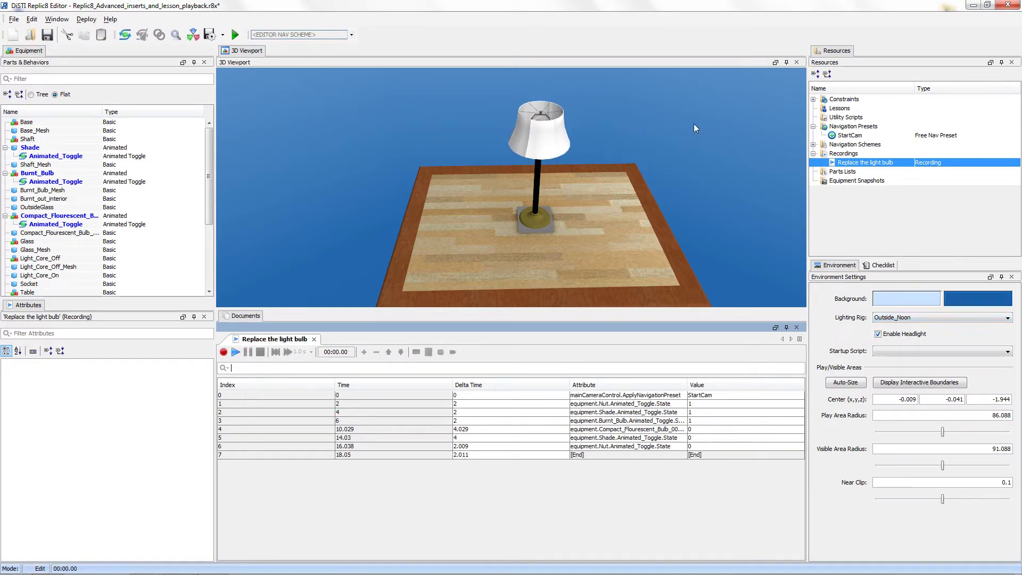
- Insert the marker "Remove nut and lamp shade" before the first nut toggle action in the recording
{"action": "double_click", "coordinate": [462, 405]}
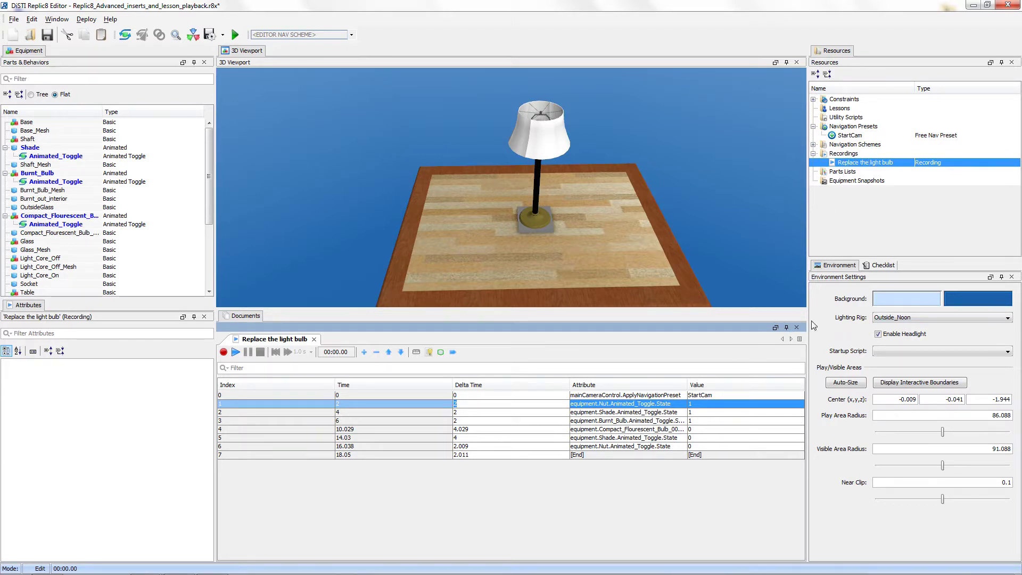
{"action": "left_click", "coordinate": [453, 352]}
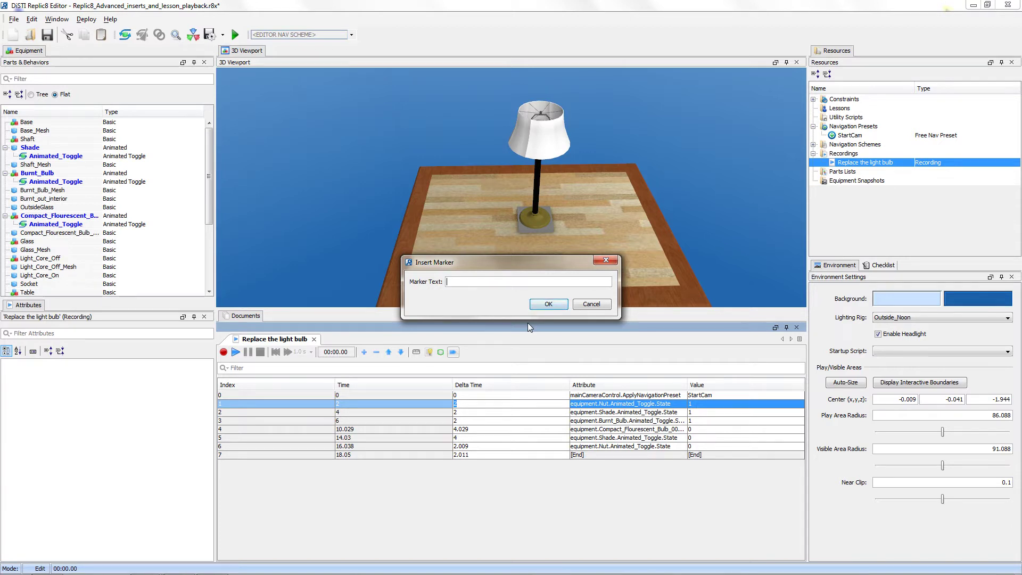
{"action": "type", "text": "Remove nut and lamp shade"}
{"action": "key", "text": "Return"}
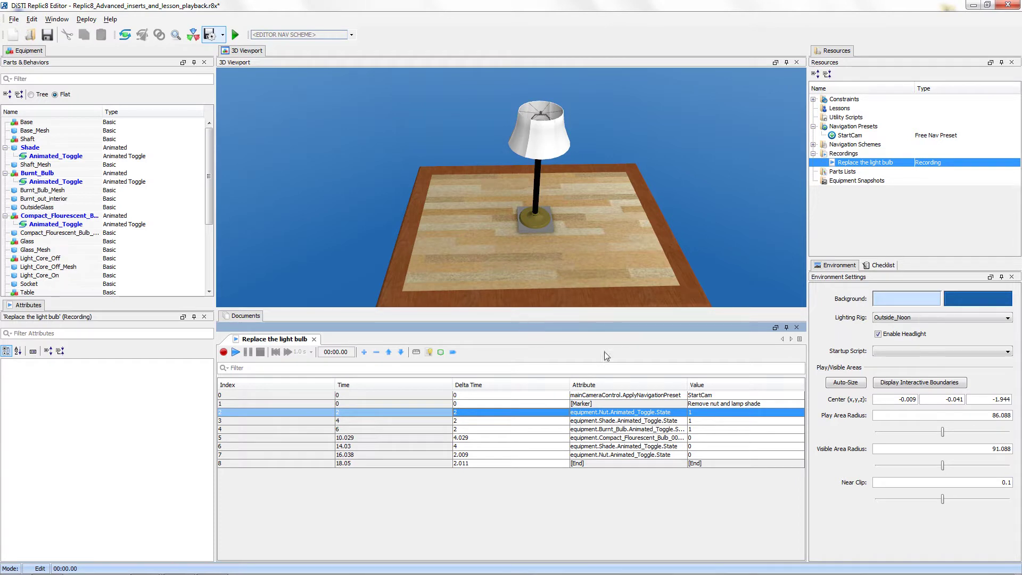
{"action": "double_click", "coordinate": [455, 407]}
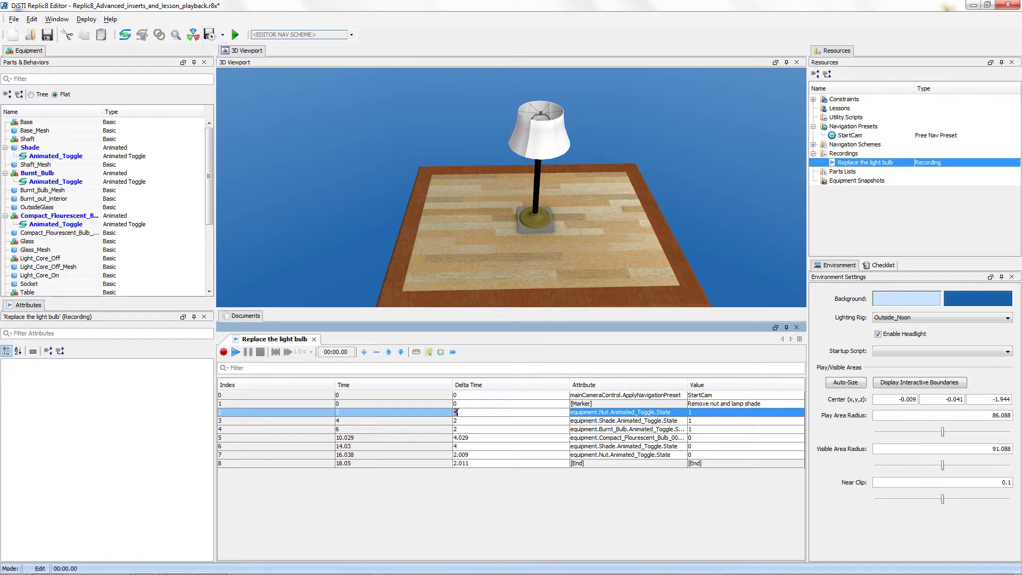
{"action": "double_click", "coordinate": [461, 404]}
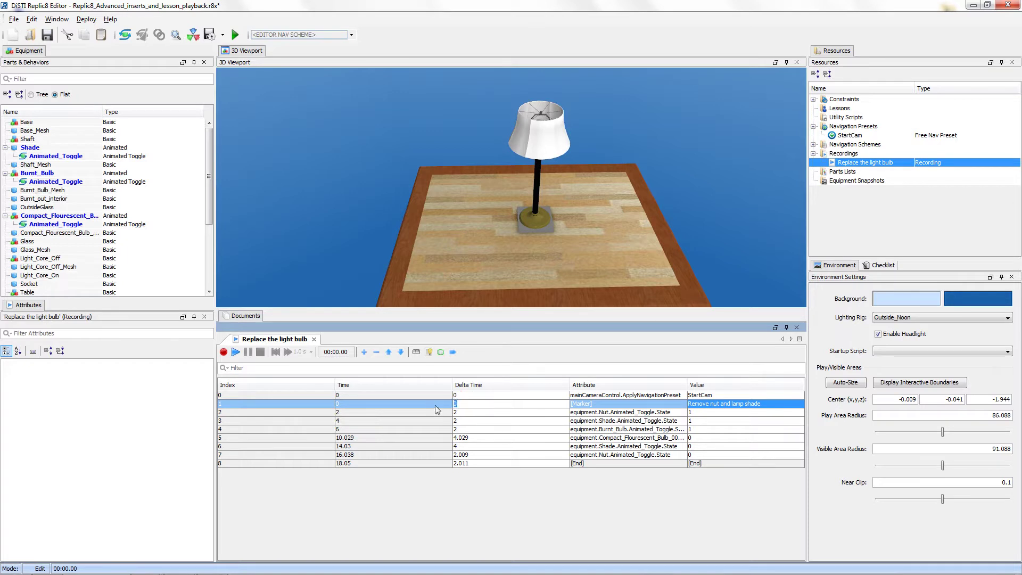
{"action": "double_click", "coordinate": [466, 401]}
- Insert the marker "Change the old light bulb with the new light bulb" before the Burnt_Bulb toggle action
{"action": "left_click", "coordinate": [543, 428]}
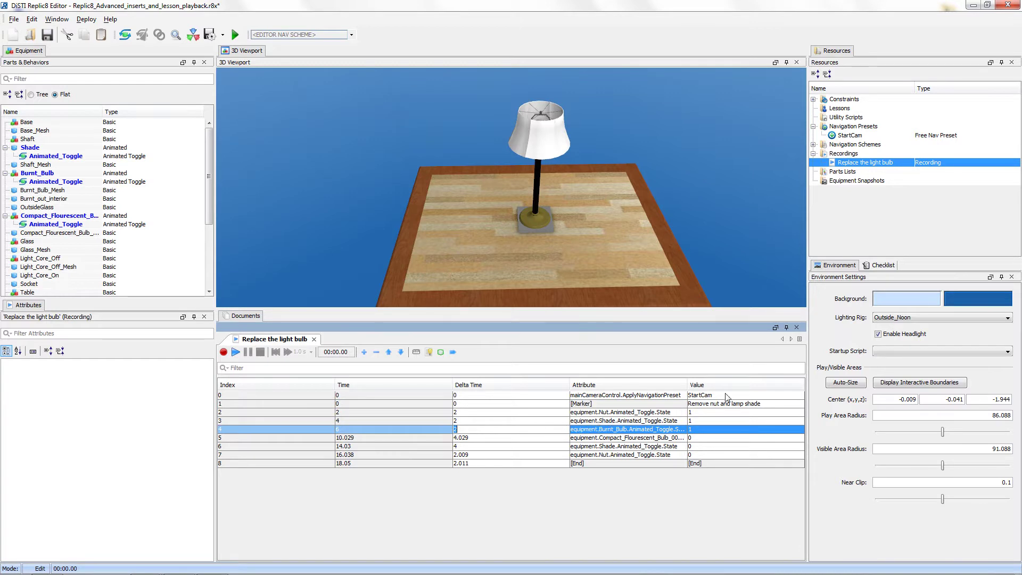
{"action": "left_click", "coordinate": [452, 351]}
{"action": "type", "text": "X"}
{"action": "type", "text": "Chang"}
{"action": "type", "text": "e the liu"}
{"action": "type", "text": "ht bu"}
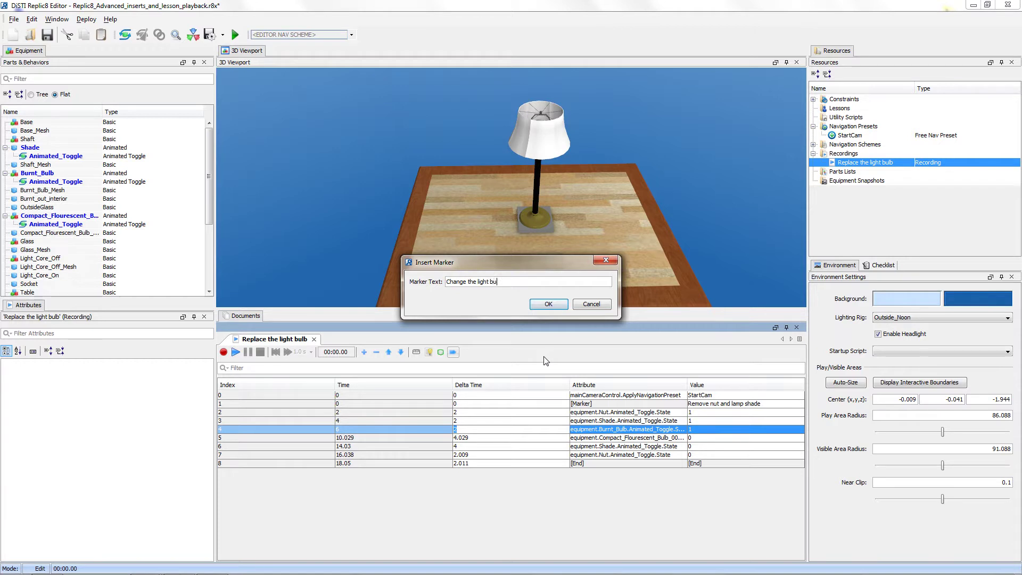
{"action": "type", "text": "lb with "}
{"action": "type", "text": "the new"}
{"action": "type", "text": " light bul"}
{"action": "type", "text": "old"}
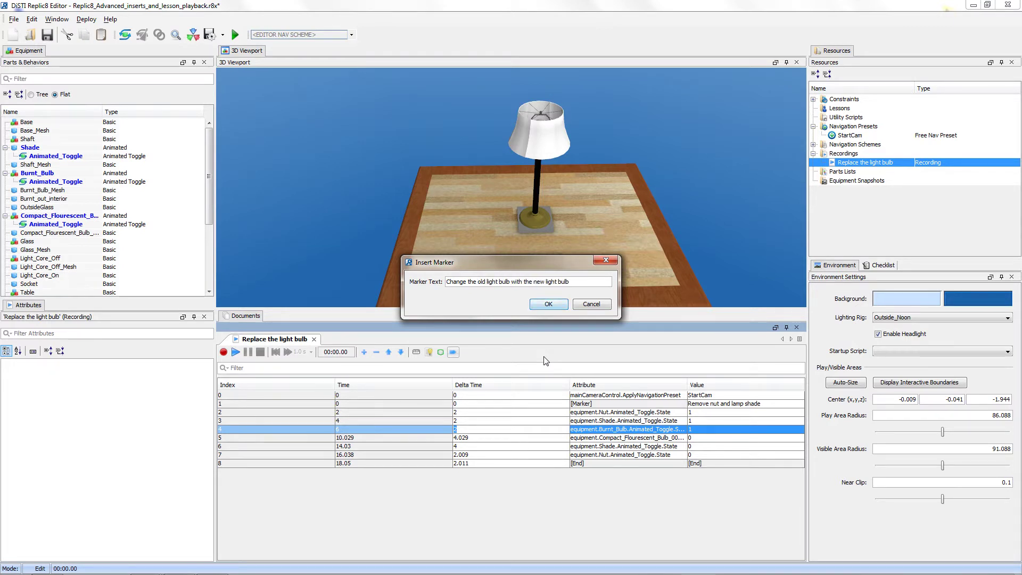
{"action": "left_click", "coordinate": [563, 306]}
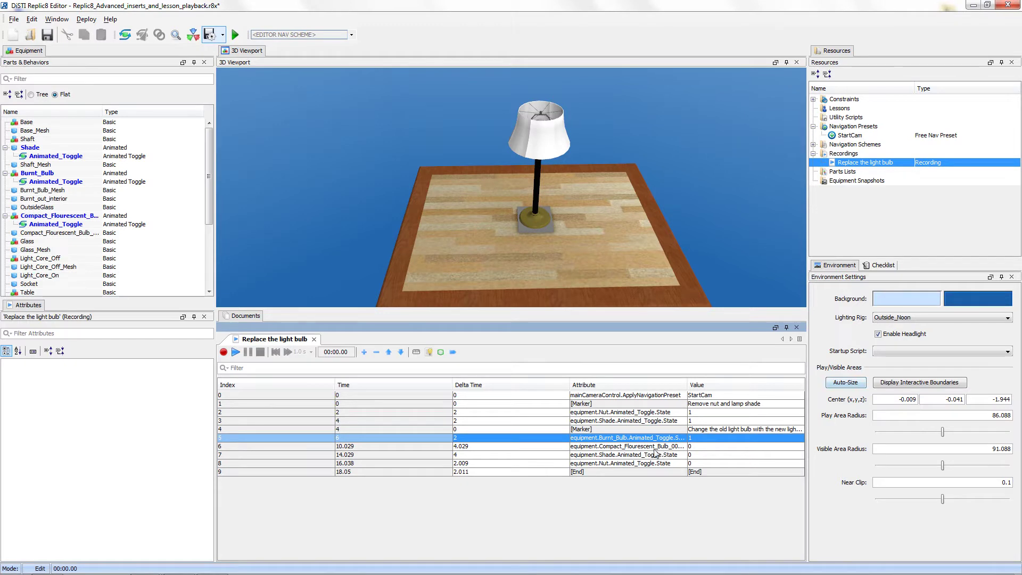
- Insert the marker "Put the lamp shade and nut back on" before the second Shade toggle action
{"action": "left_click", "coordinate": [625, 454]}
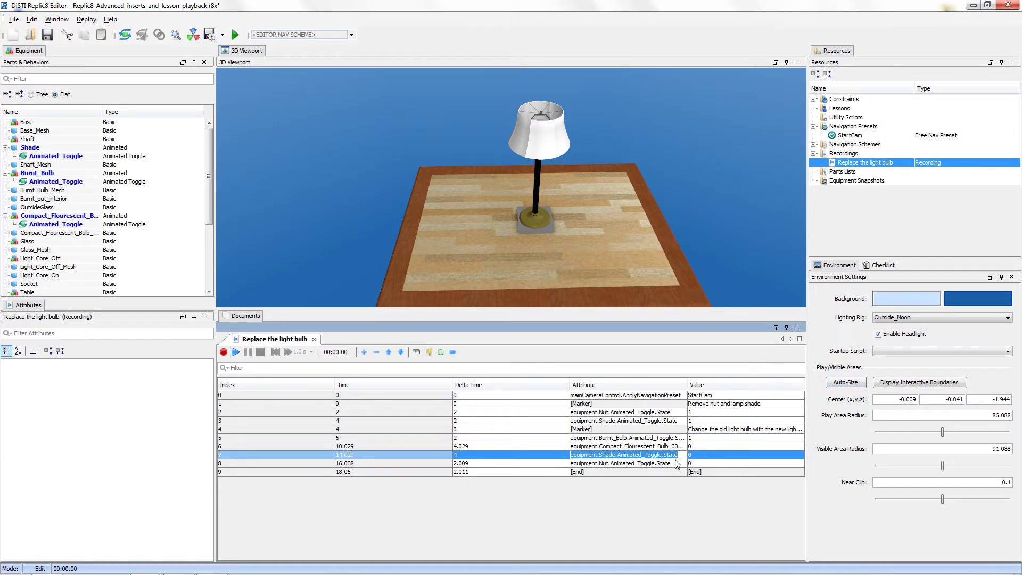
{"action": "left_click", "coordinate": [453, 353]}
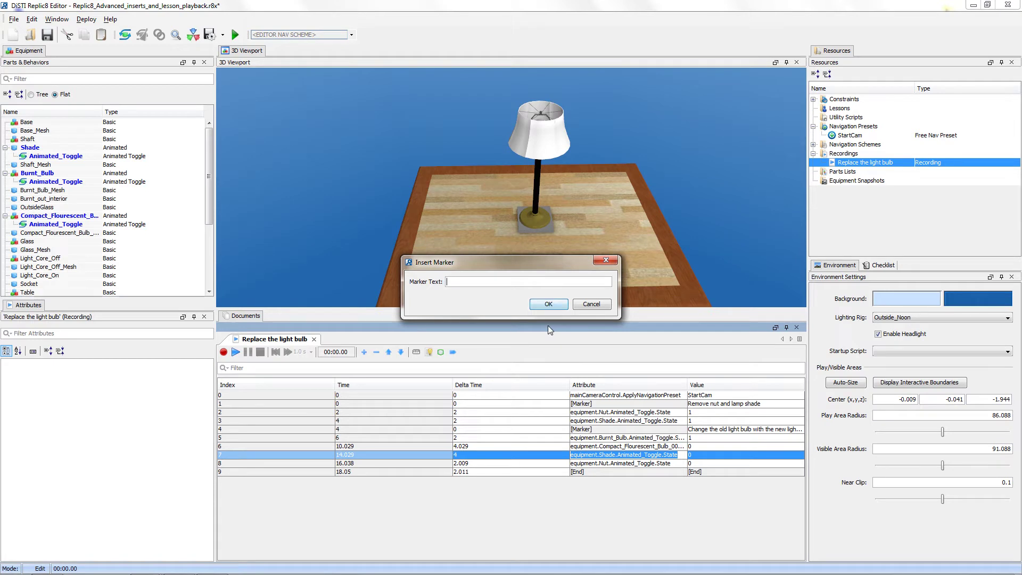
{"action": "type", "text": "Put the lamp shade and nut back on"}
{"action": "key", "text": "Return"}
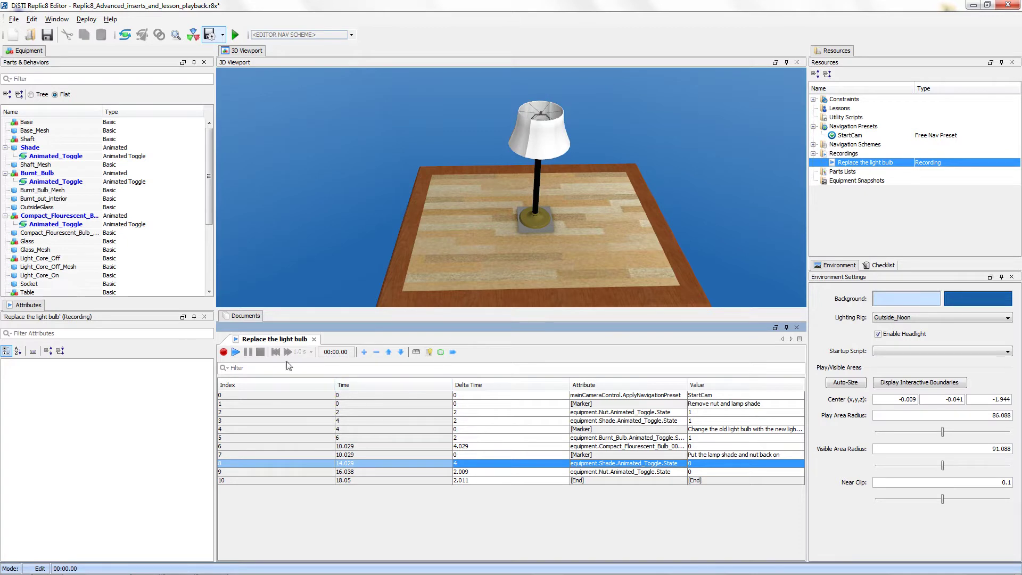
- Play the recording briefly to check its markers, and build and launch the desktop deployment
{"action": "left_click", "coordinate": [236, 352]}
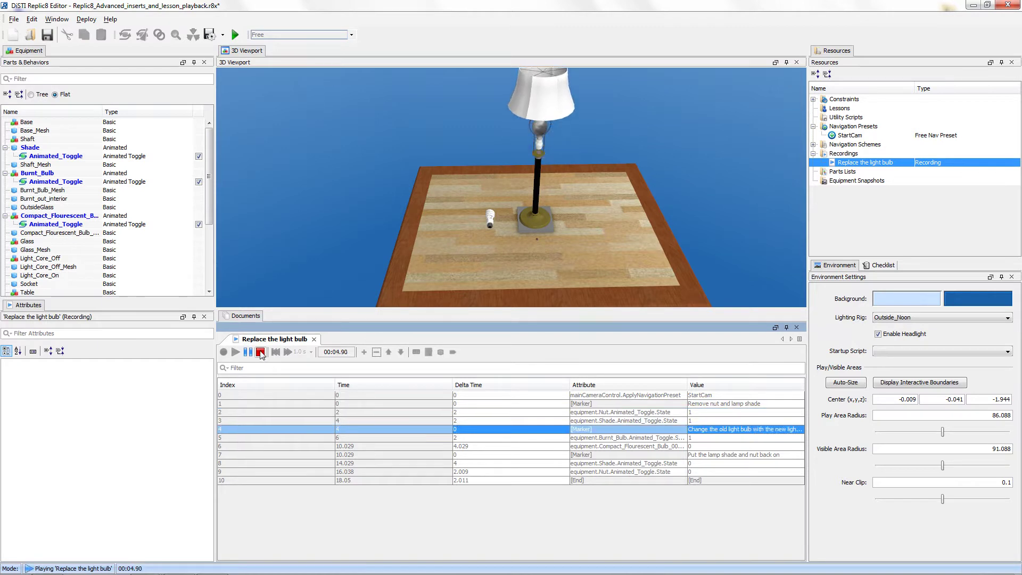
{"action": "left_click", "coordinate": [259, 352]}
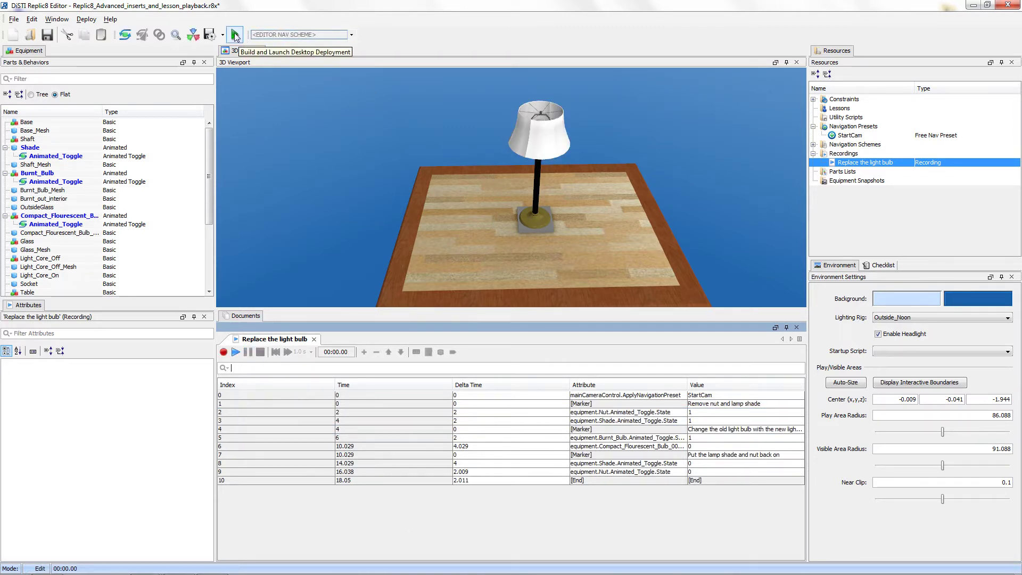
{"action": "left_click", "coordinate": [235, 36]}
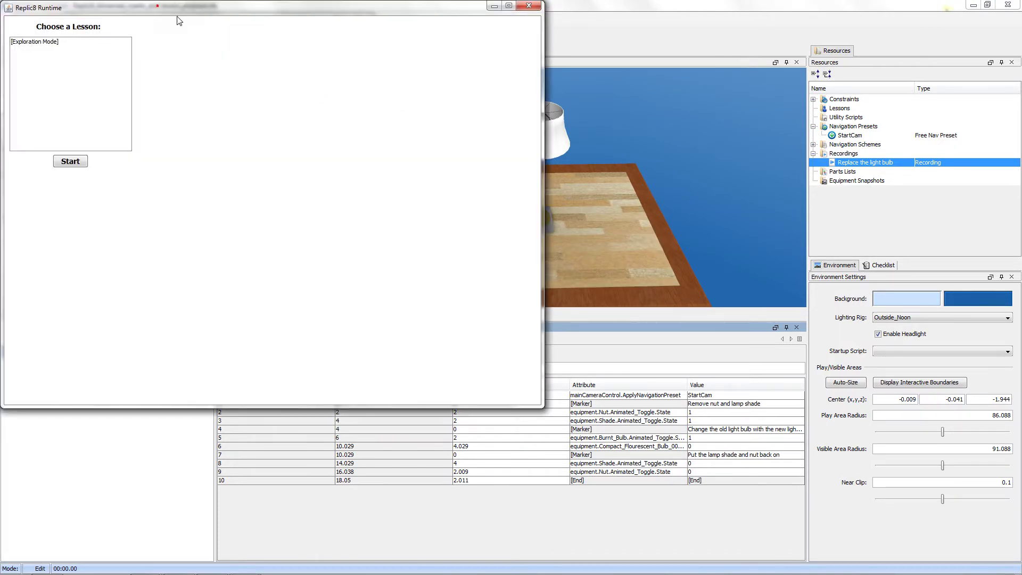
{"action": "left_click_drag", "start_coordinate": [160, 6], "coordinate": [410, 80]}
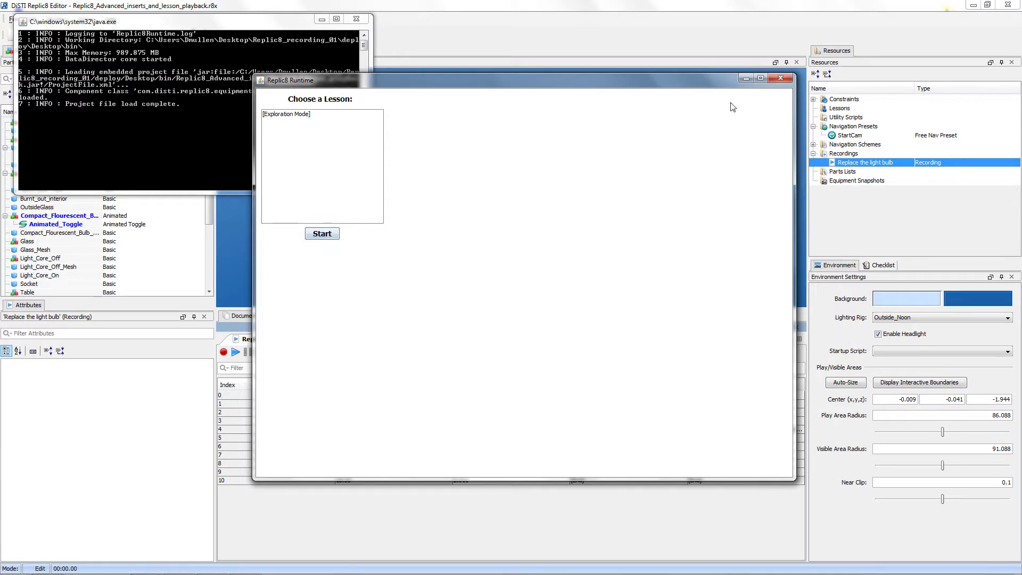
- Close the running deployment and create a playback lesson that uses the "Replace the light bulb" recording
{"action": "left_click", "coordinate": [774, 79]}
{"action": "left_click", "coordinate": [841, 109]}
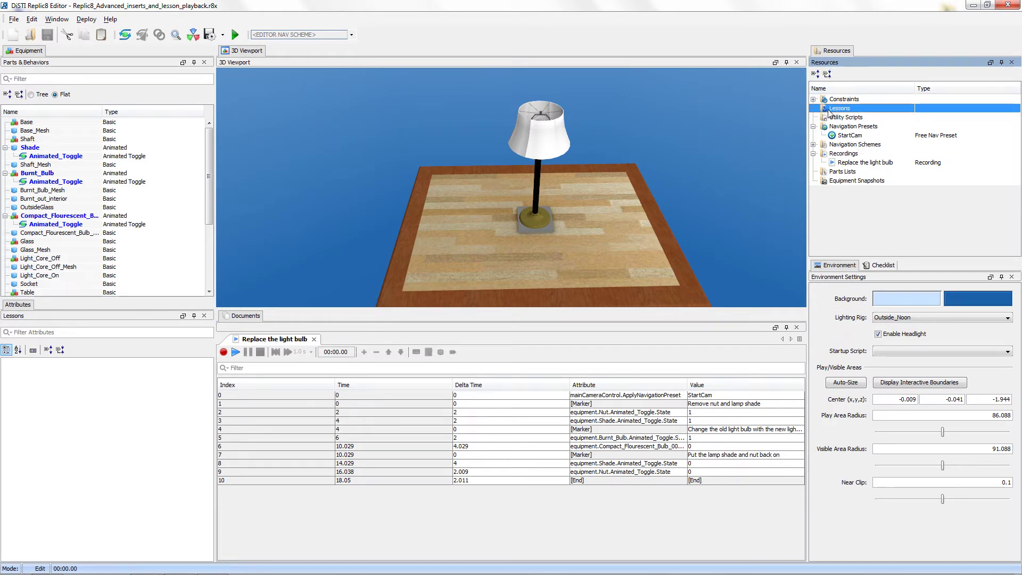
{"action": "right_click", "coordinate": [829, 111]}
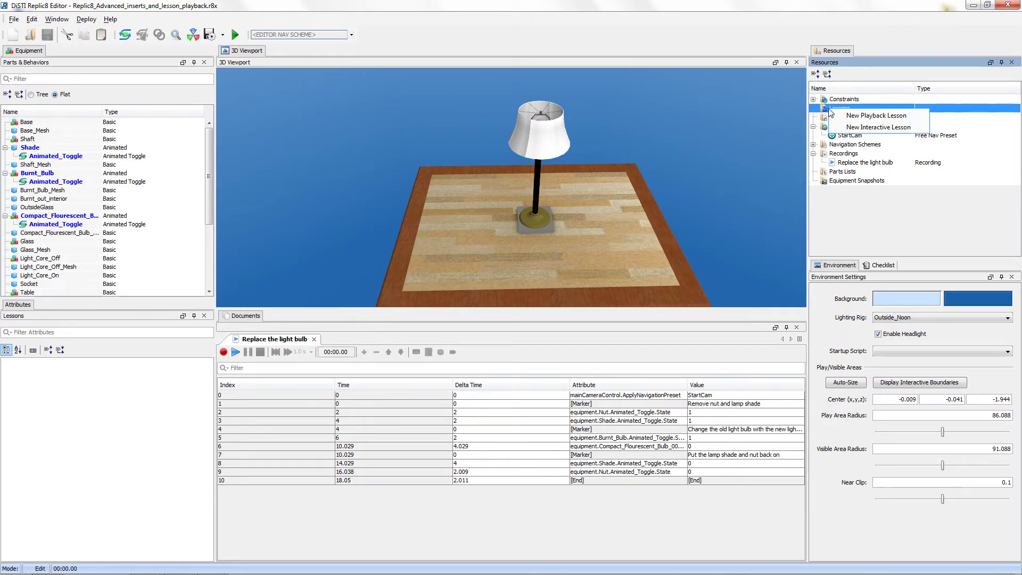
{"action": "left_click", "coordinate": [860, 117]}
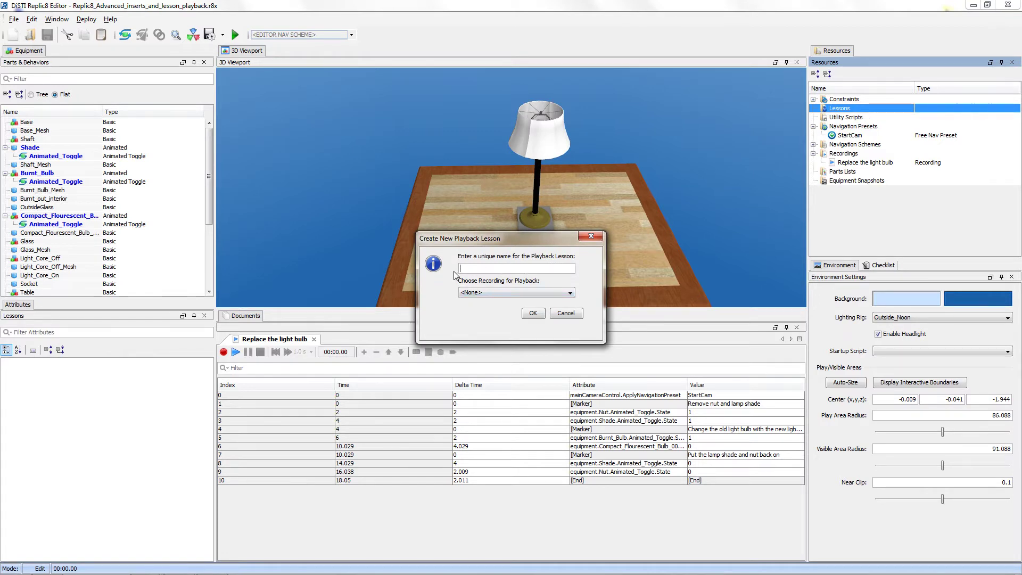
{"action": "left_click", "coordinate": [501, 292]}
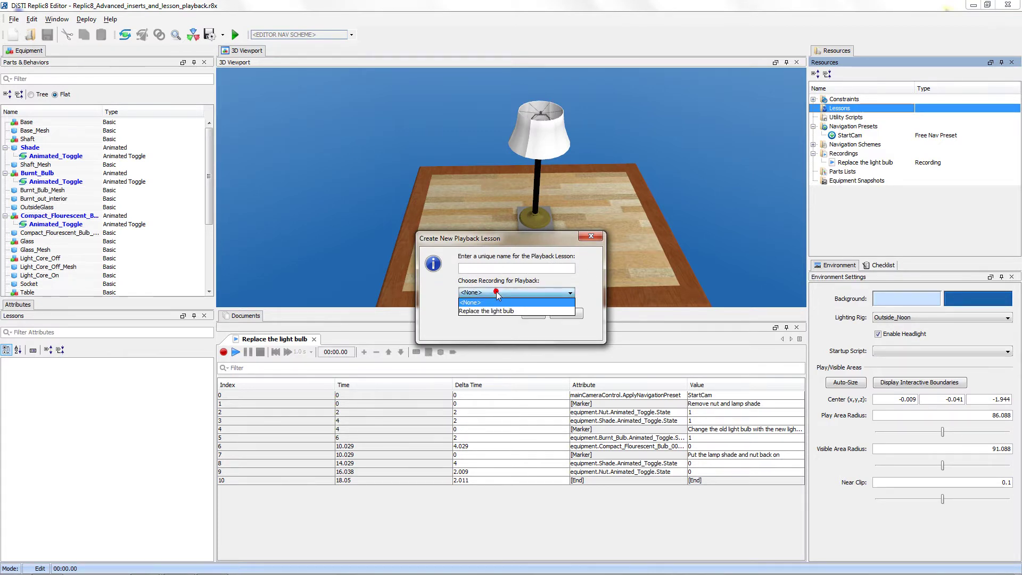
{"action": "left_click", "coordinate": [478, 312]}
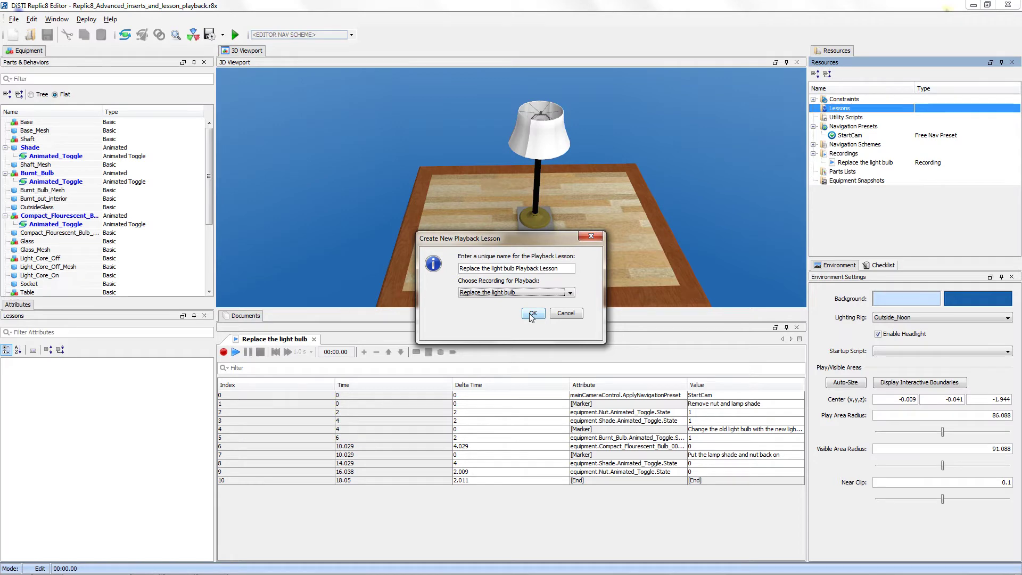
{"action": "left_click", "coordinate": [530, 314]}
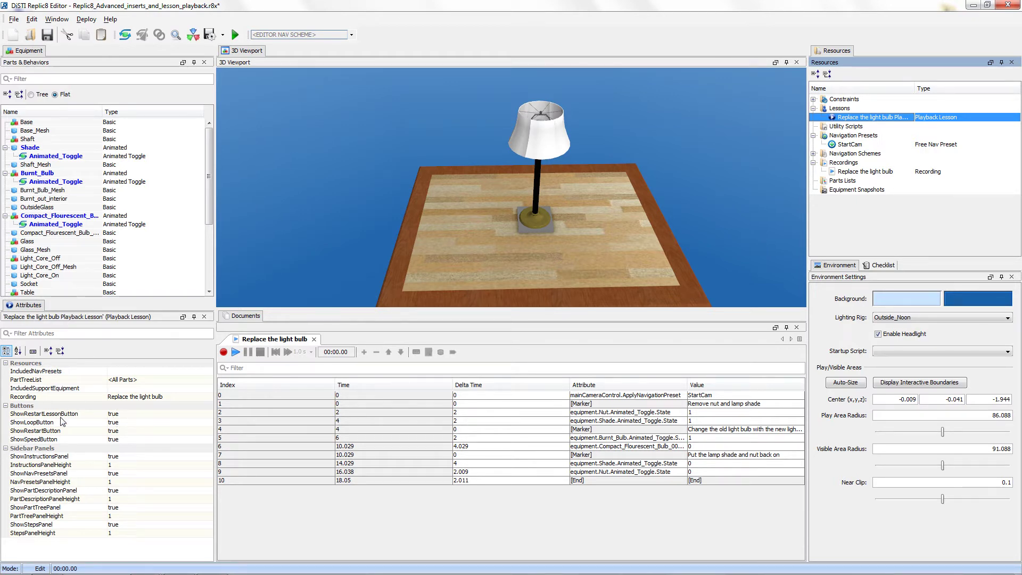
- Include the StartCam navigation preset in the playback lesson and check its Recording attribute
{"action": "left_click", "coordinate": [22, 371]}
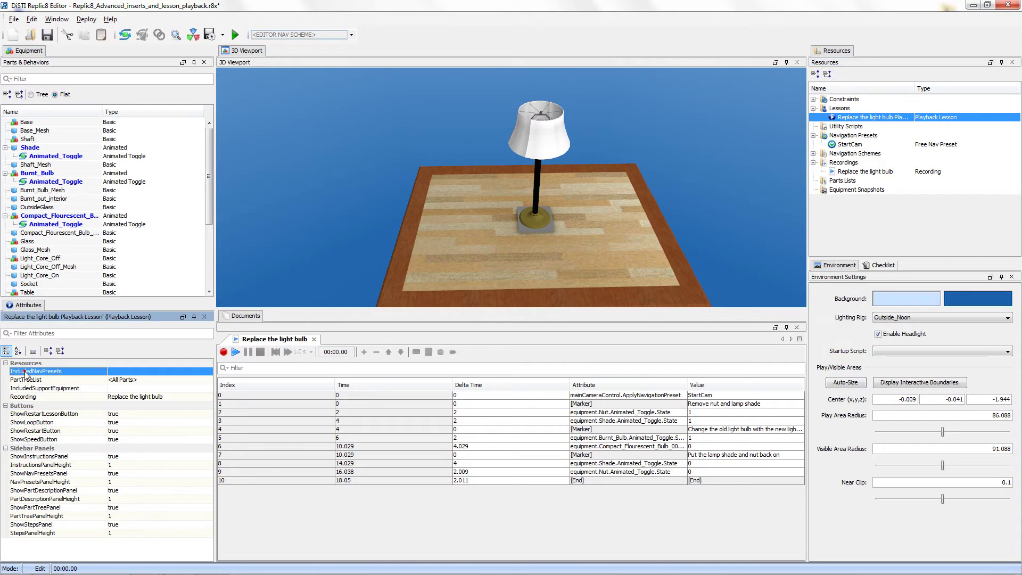
{"action": "left_click", "coordinate": [114, 372]}
{"action": "left_click", "coordinate": [208, 373]}
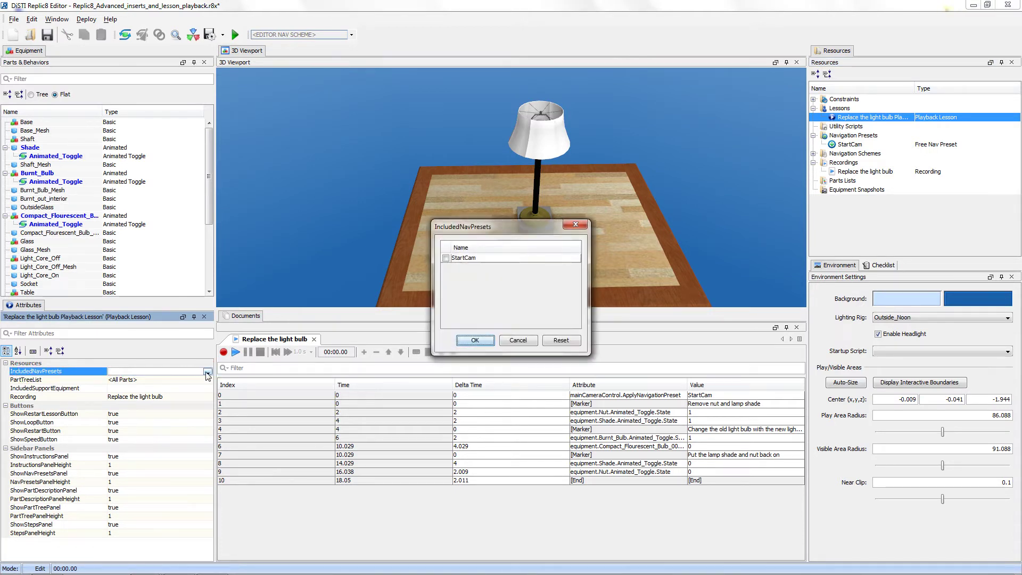
{"action": "left_click", "coordinate": [446, 257]}
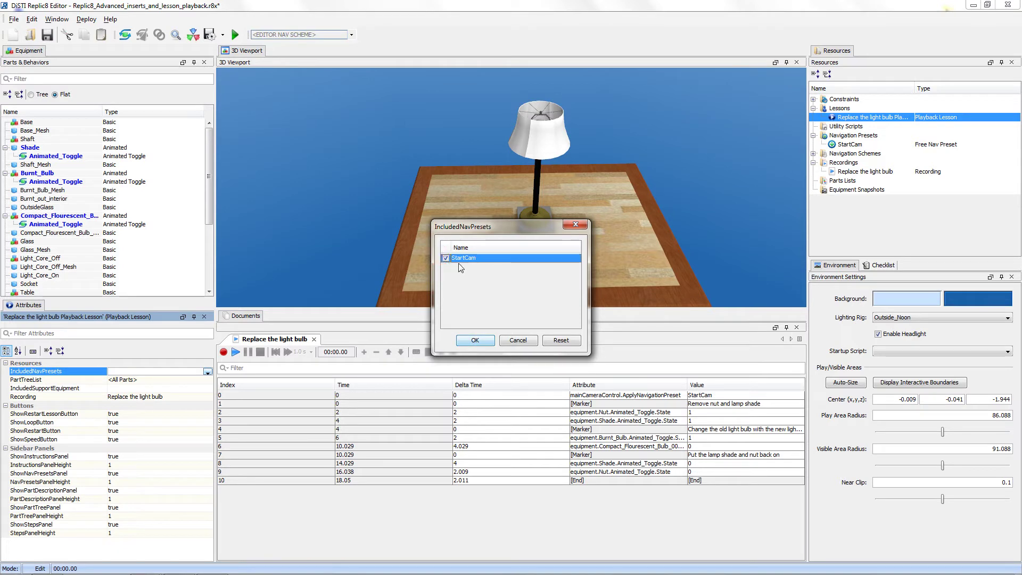
{"action": "left_click", "coordinate": [475, 340]}
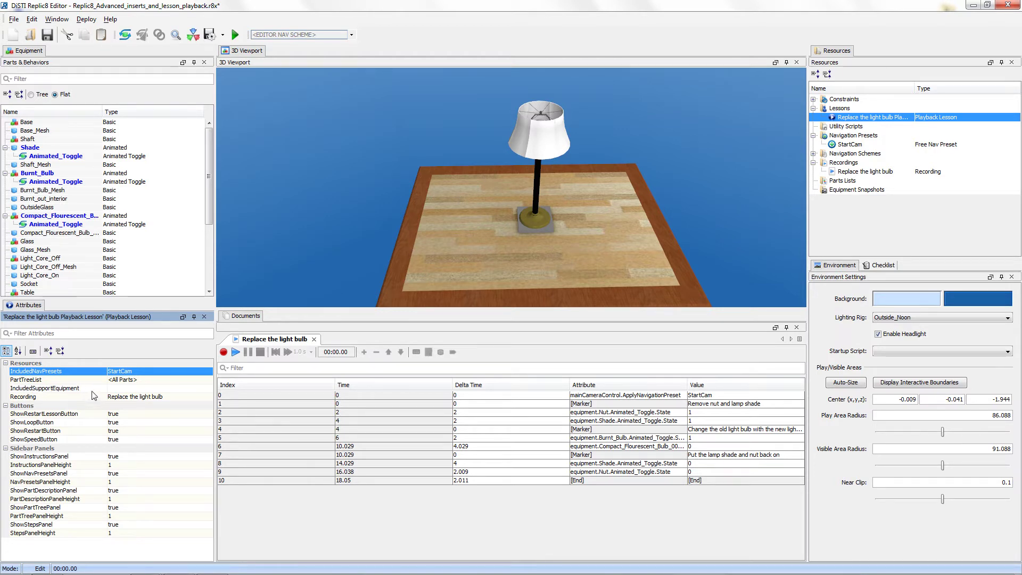
{"action": "left_click", "coordinate": [42, 398]}
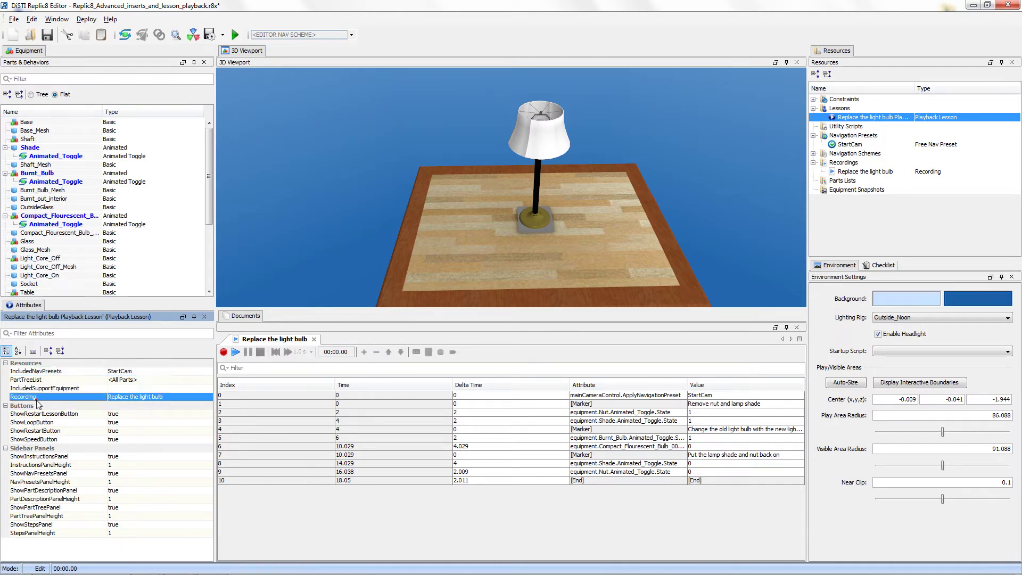
{"action": "left_click", "coordinate": [176, 397]}
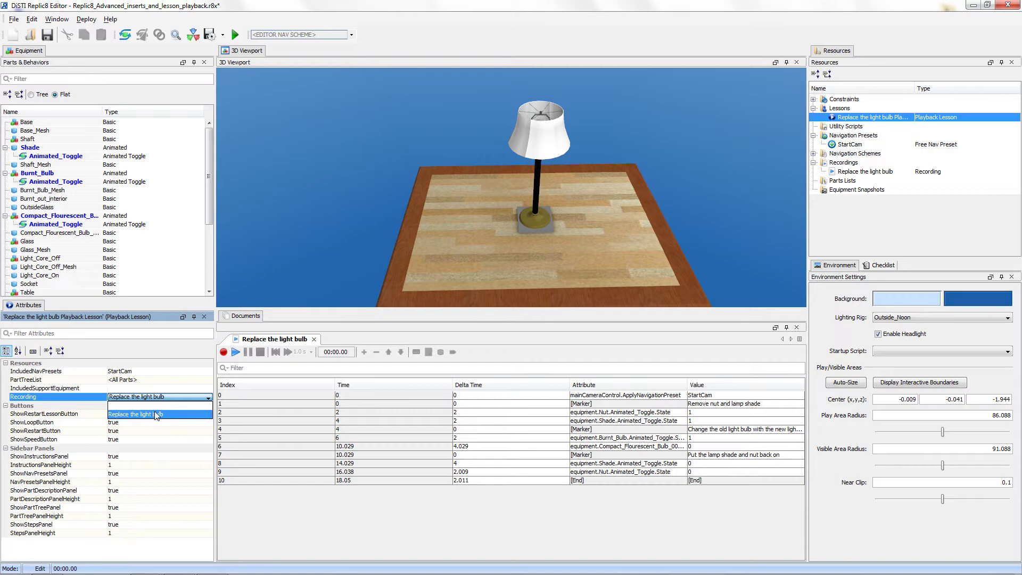
{"action": "left_click", "coordinate": [53, 410]}
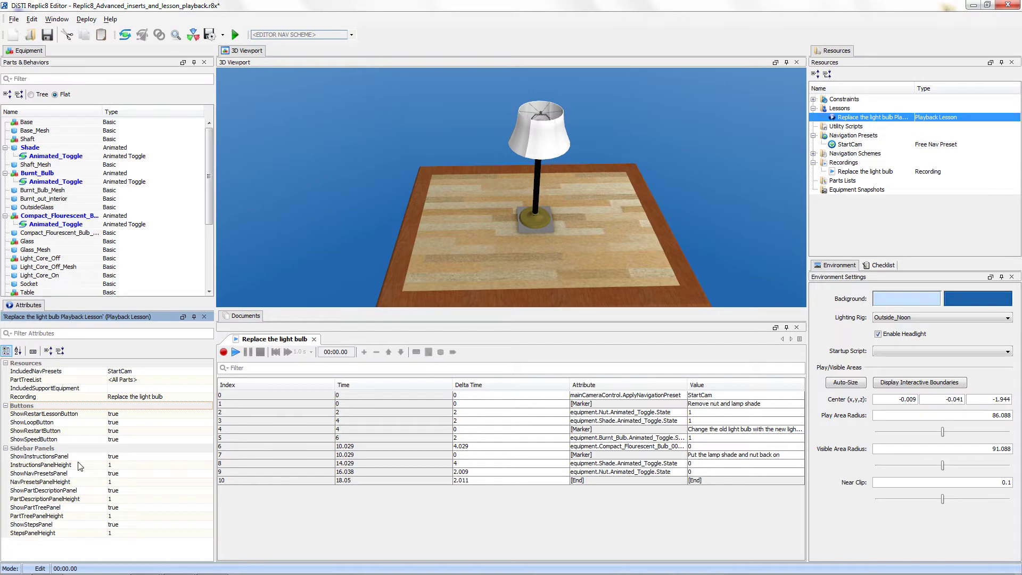
- Launch the desktop deployment, play the light bulb lesson through its steps, and close the runtime
{"action": "left_click", "coordinate": [235, 35]}
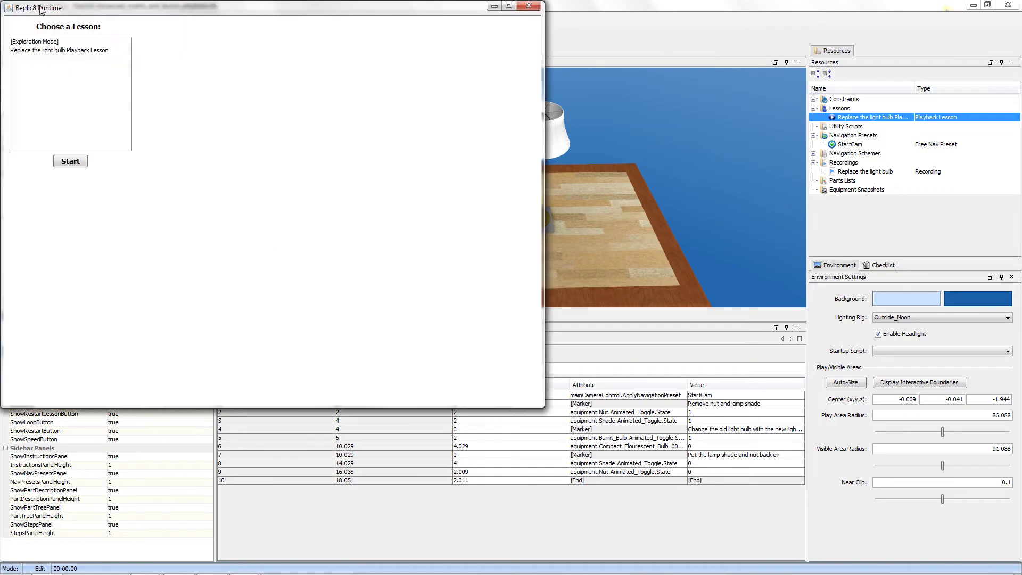
{"action": "double_click", "coordinate": [39, 50]}
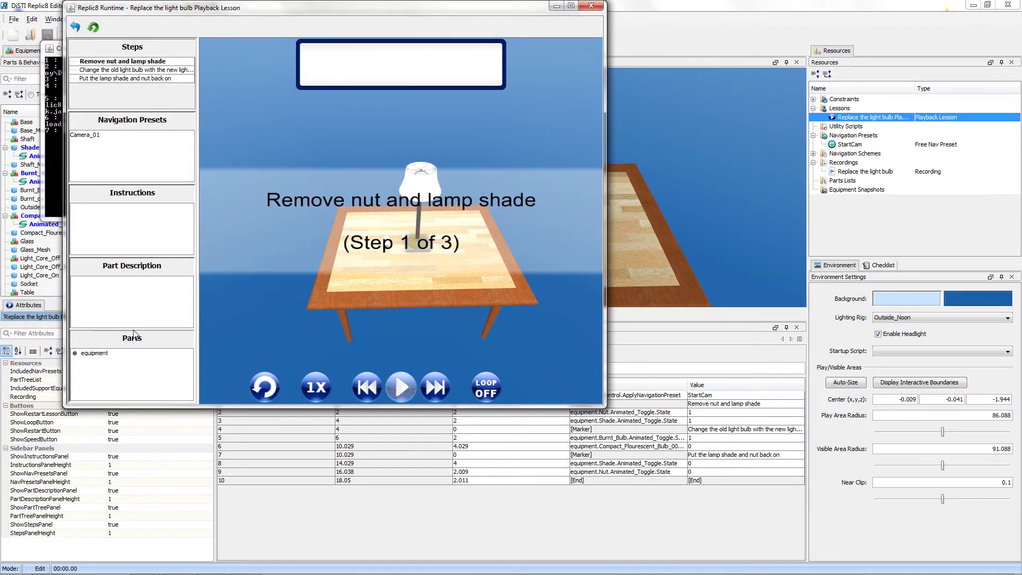
{"action": "left_click", "coordinate": [94, 137]}
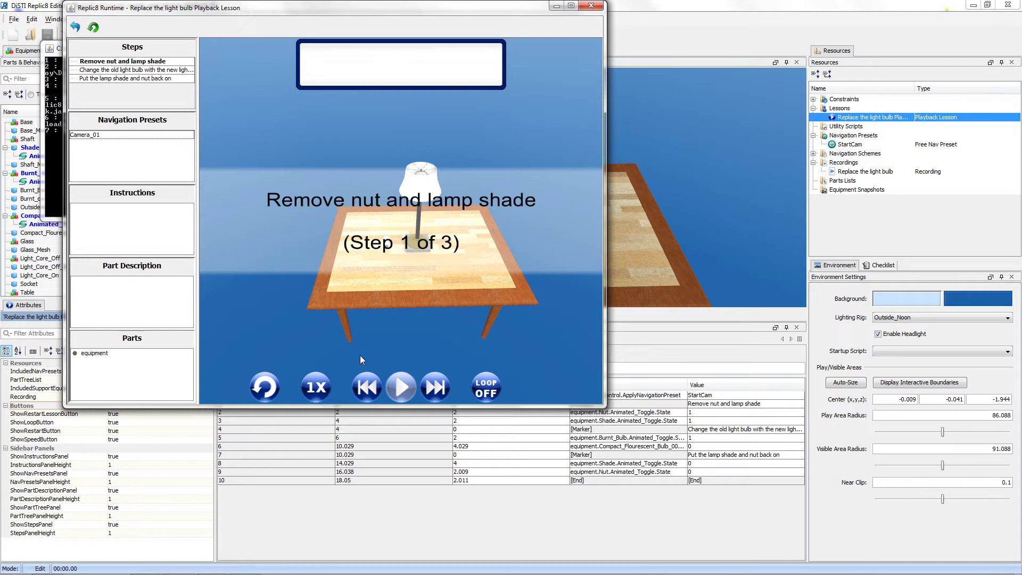
{"action": "left_click", "coordinate": [410, 388]}
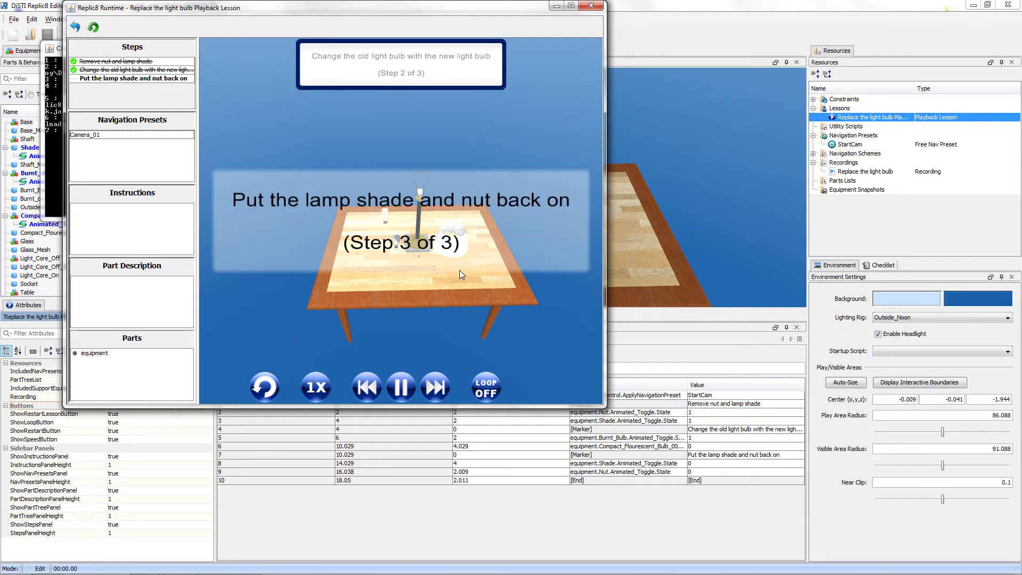
{"action": "left_click", "coordinate": [410, 389]}
{"action": "left_click", "coordinate": [591, 6]}
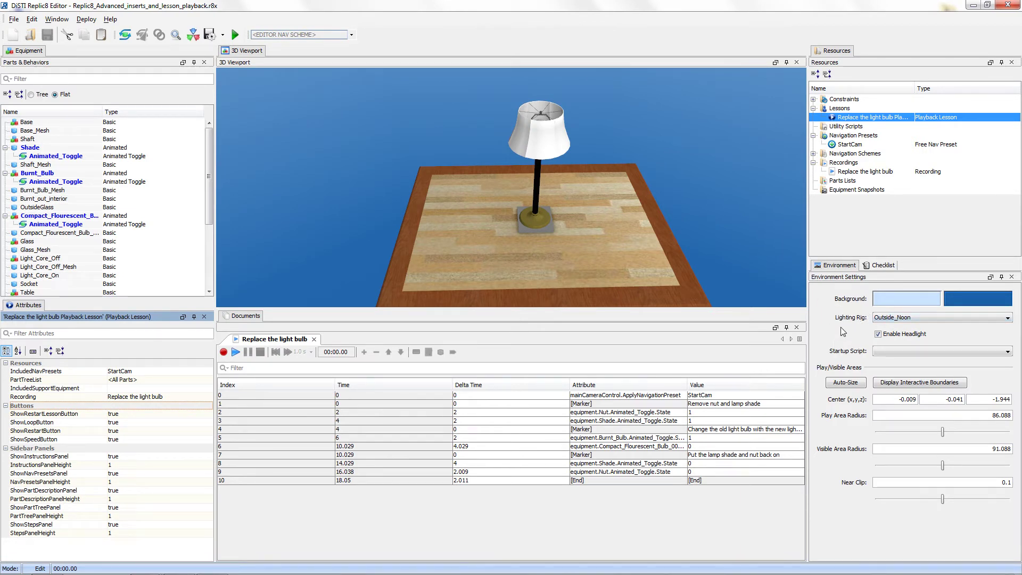
- Set the environment's lighting rig to Studio
{"action": "left_click", "coordinate": [893, 319]}
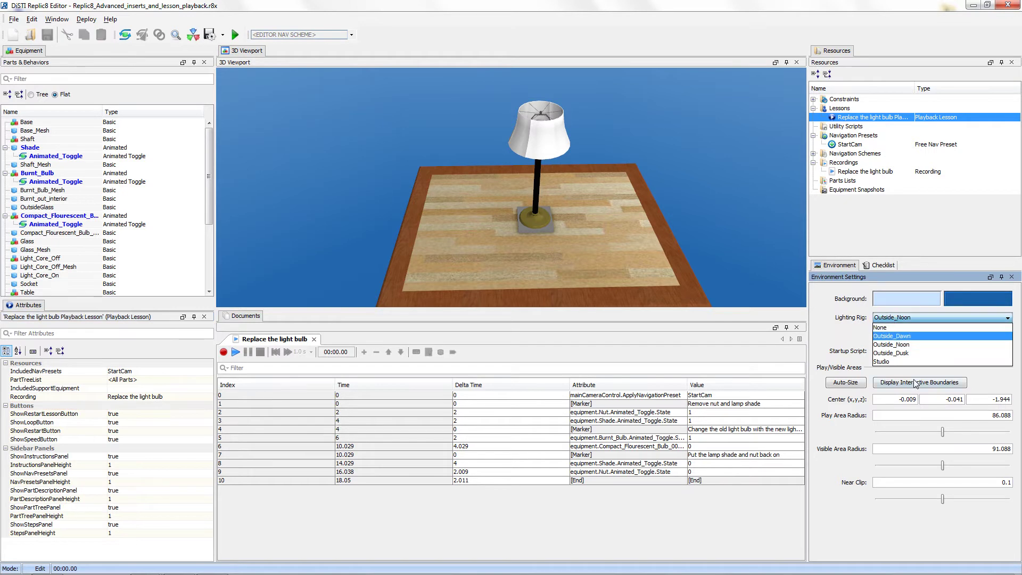
{"action": "left_click", "coordinate": [900, 365]}
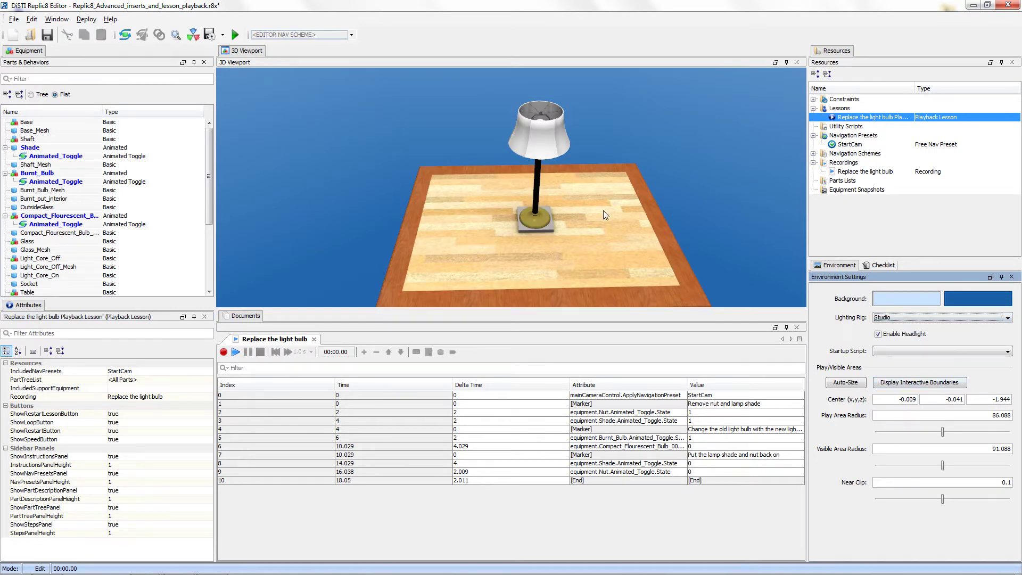
{"action": "right_click", "coordinate": [584, 206]}
{"action": "left_click", "coordinate": [626, 148]}
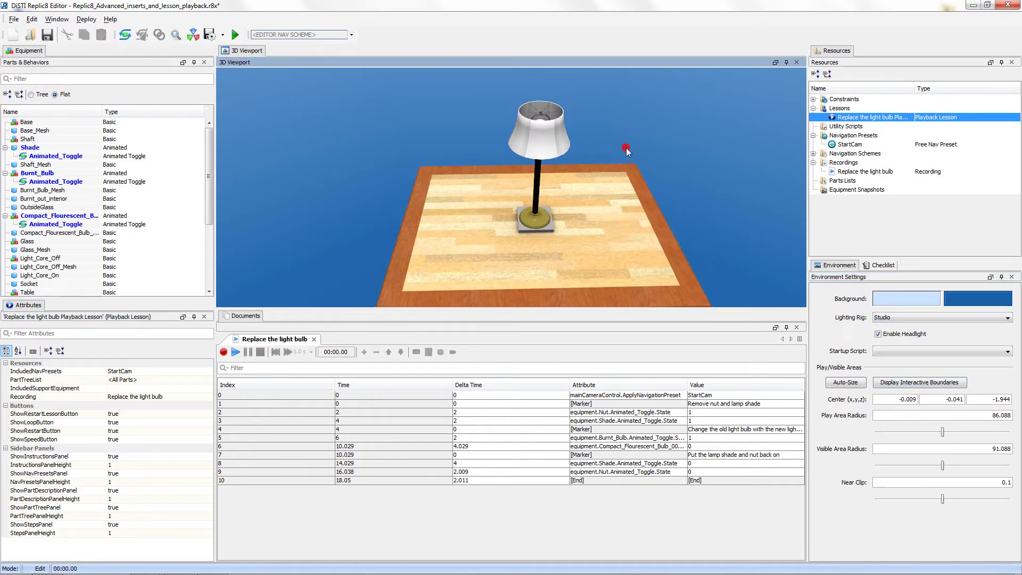
- Set the delta time of the "Change the old light bulb with the new light bulb" marker to 2
{"action": "double_click", "coordinate": [462, 412]}
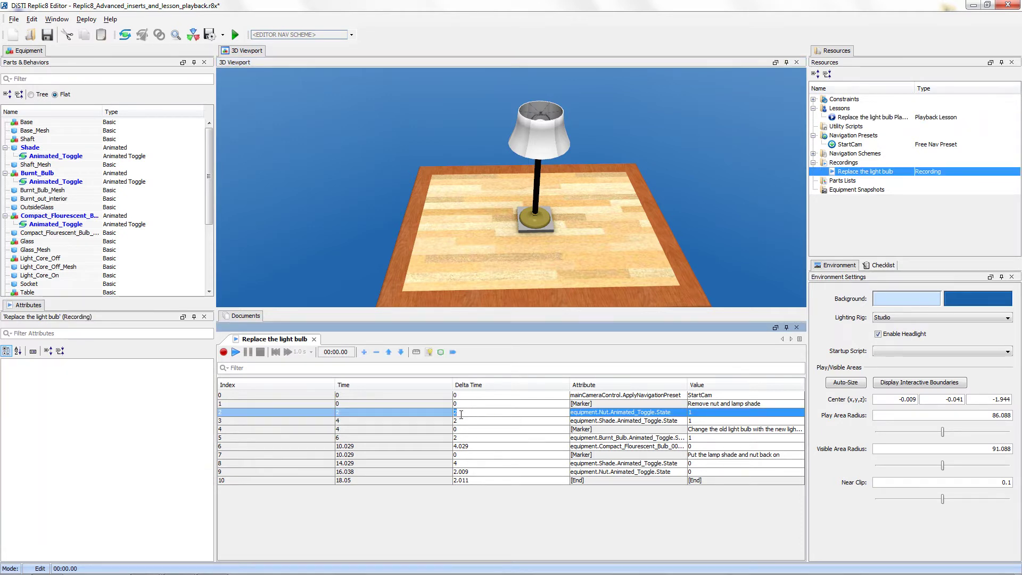
{"action": "double_click", "coordinate": [465, 421]}
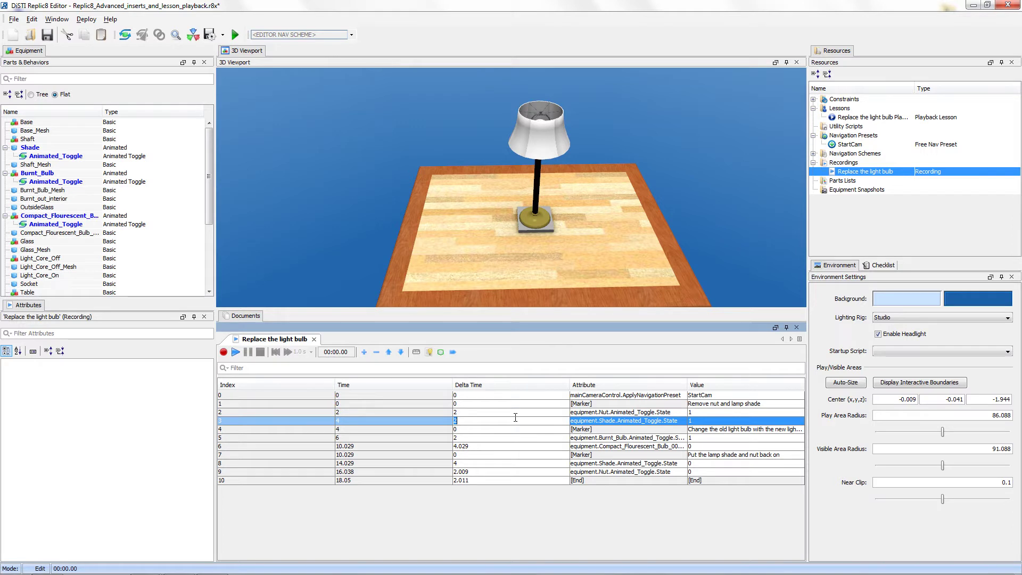
{"action": "double_click", "coordinate": [481, 429]}
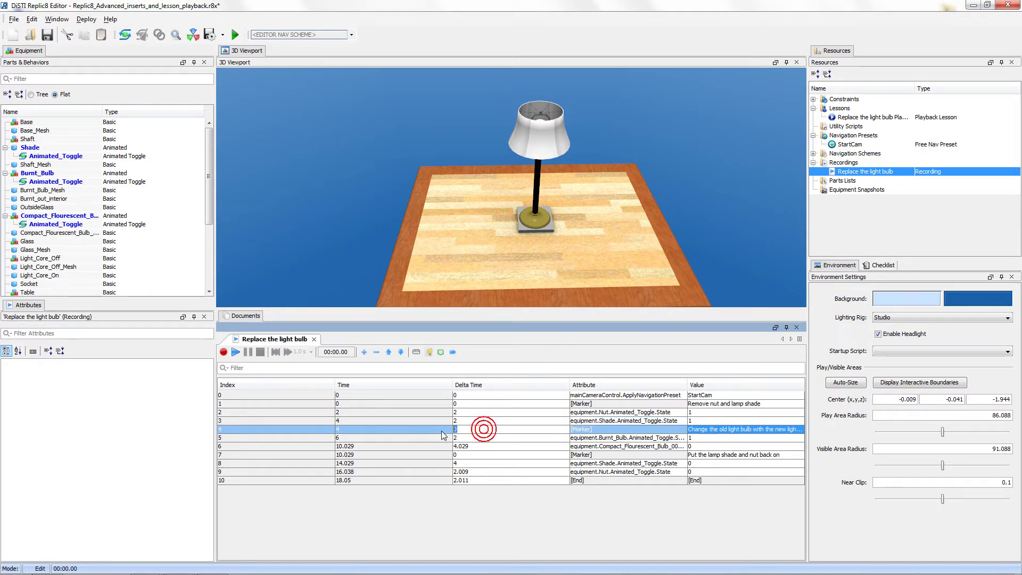
{"action": "type", "text": "2"}
{"action": "key", "text": "Return"}
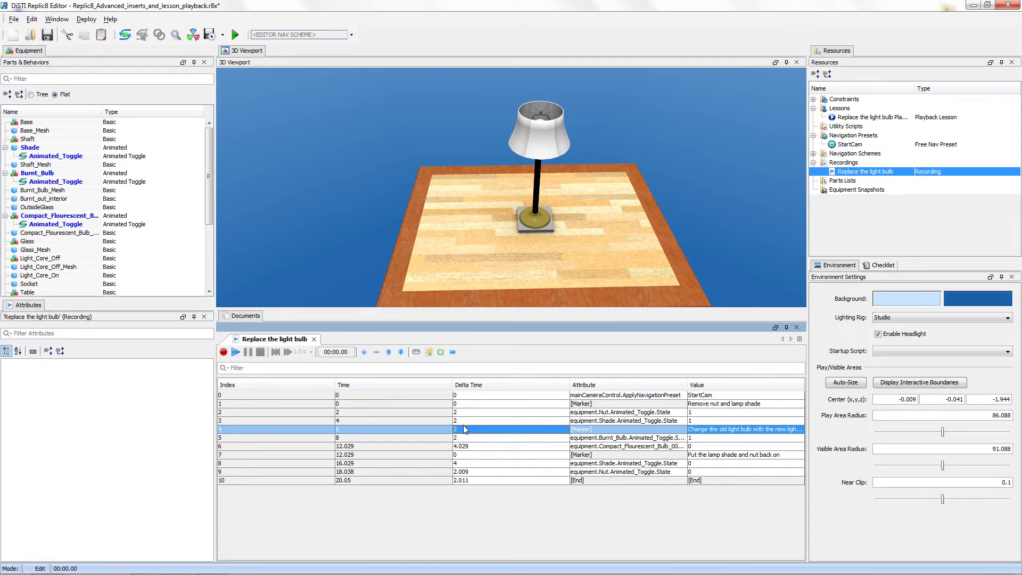
- Set the delta times of the compact fluorescent bulb toggle and the "Put the lamp shade and nut back on" marker to 4
{"action": "double_click", "coordinate": [485, 446]}
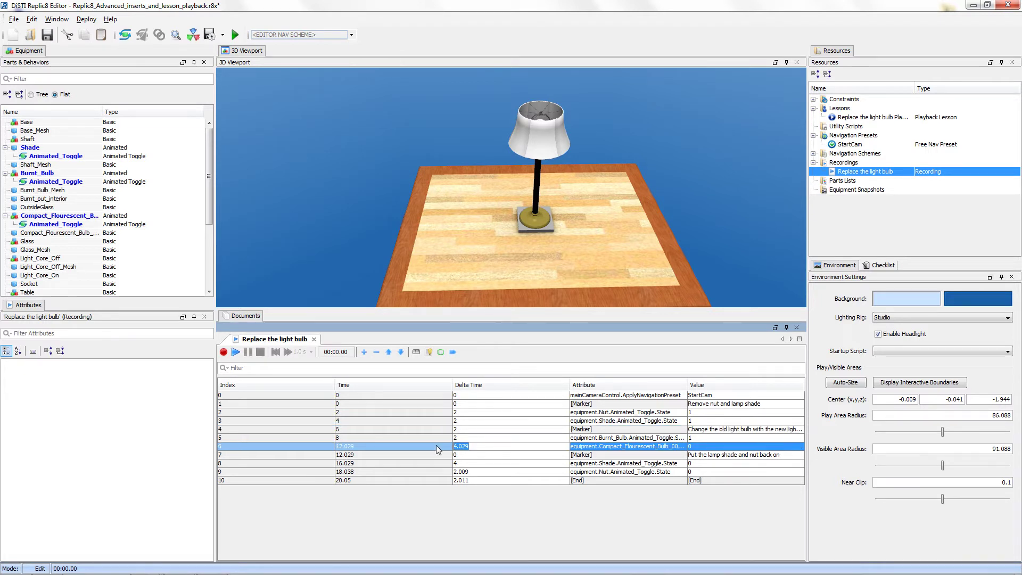
{"action": "type", "text": "4"}
{"action": "key", "text": "Return"}
{"action": "double_click", "coordinate": [478, 455]}
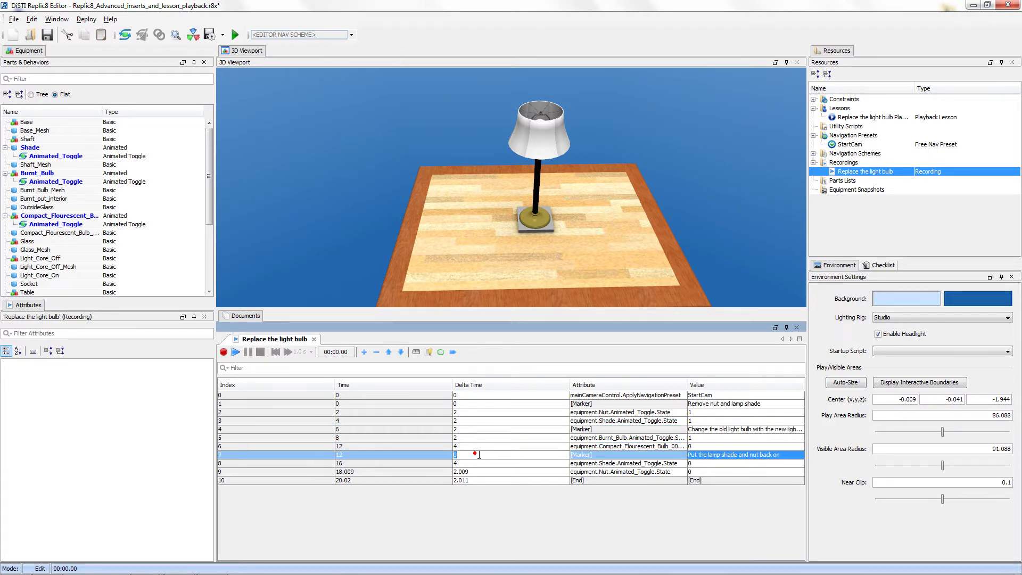
{"action": "type", "text": "4"}
{"action": "key", "text": "Return"}
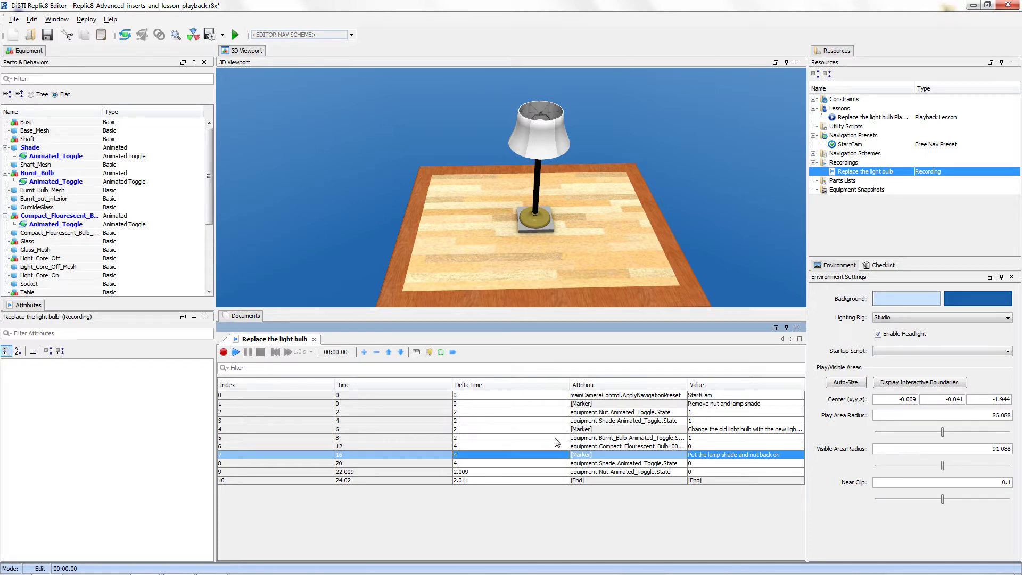
- Set the delta times of the second Shade toggle and the second Nut toggle to 2
{"action": "double_click", "coordinate": [487, 465]}
{"action": "double_click", "coordinate": [490, 464]}
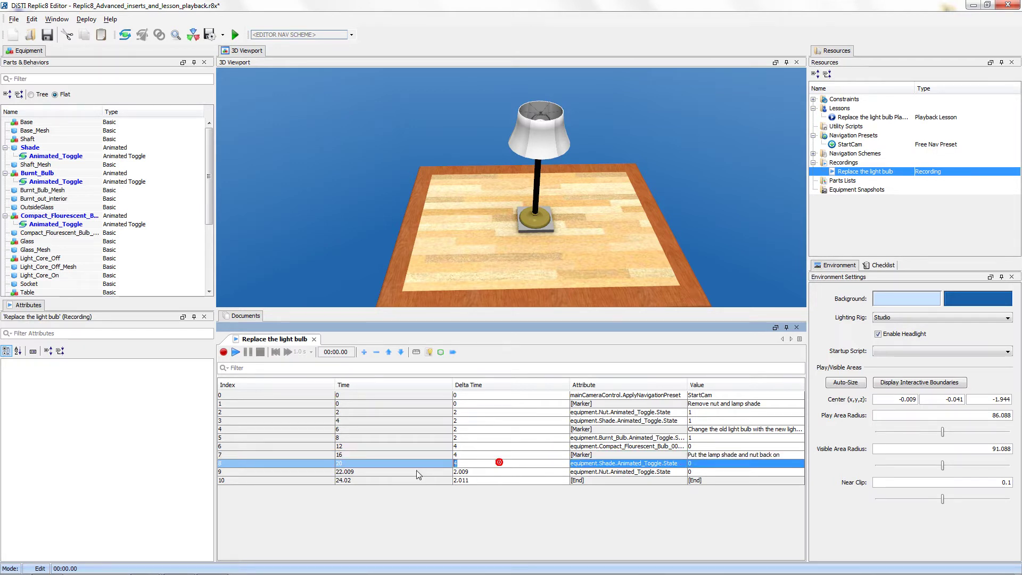
{"action": "key", "text": "Return"}
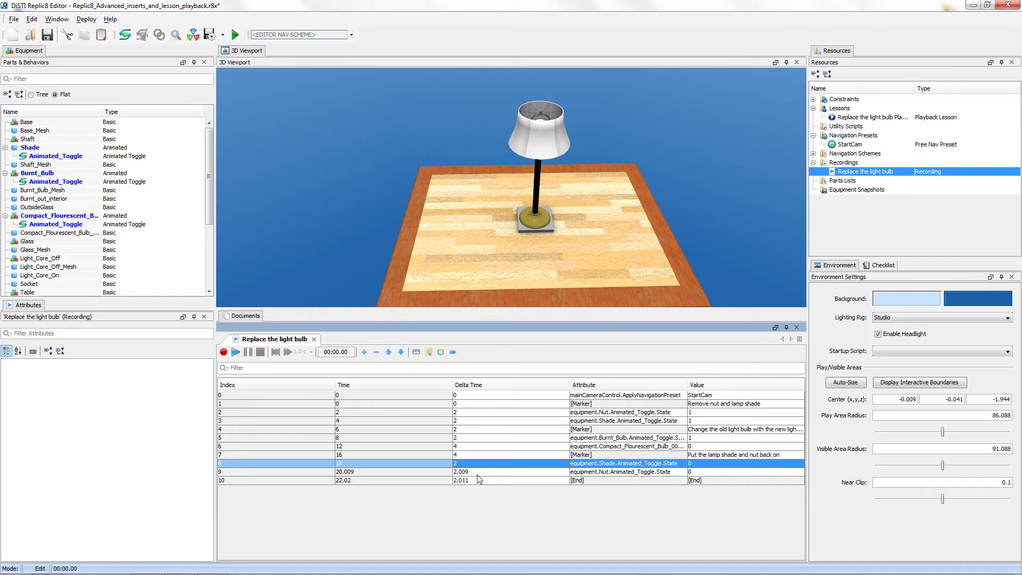
{"action": "left_click", "coordinate": [484, 473]}
{"action": "double_click", "coordinate": [498, 472]}
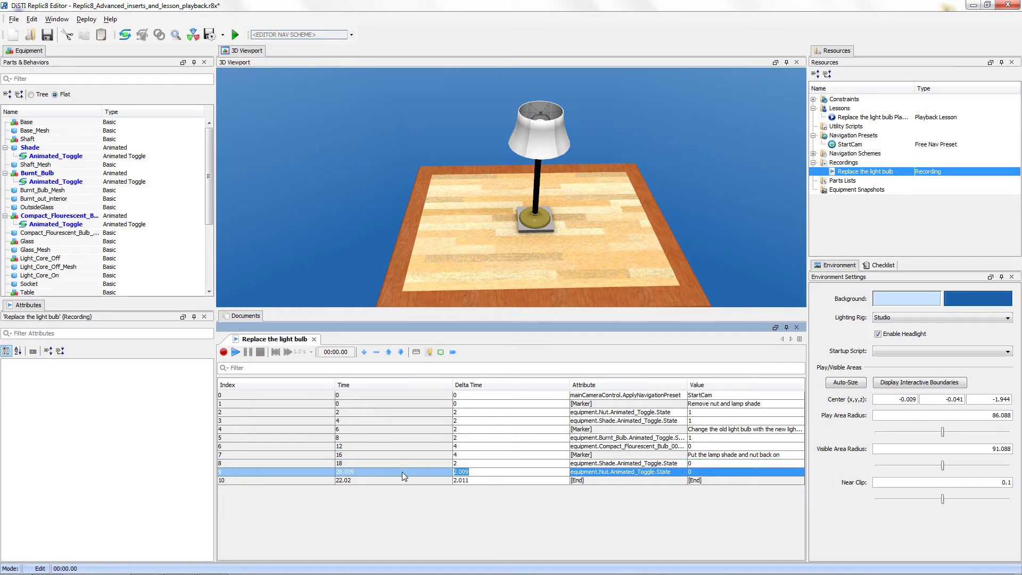
{"action": "type", "text": "2"}
{"action": "key", "text": "Return"}
- Set the delta time of the recording's End entry to 2
{"action": "left_click", "coordinate": [513, 482]}
{"action": "left_click", "coordinate": [512, 482]}
{"action": "key", "text": "ctrl+a"}
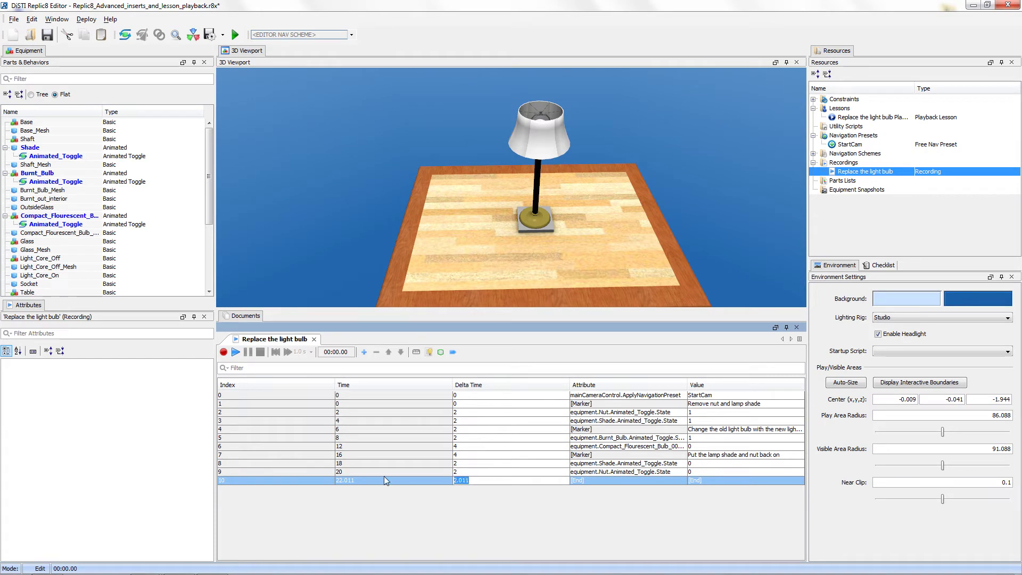
{"action": "type", "text": "2"}
{"action": "key", "text": "Return"}
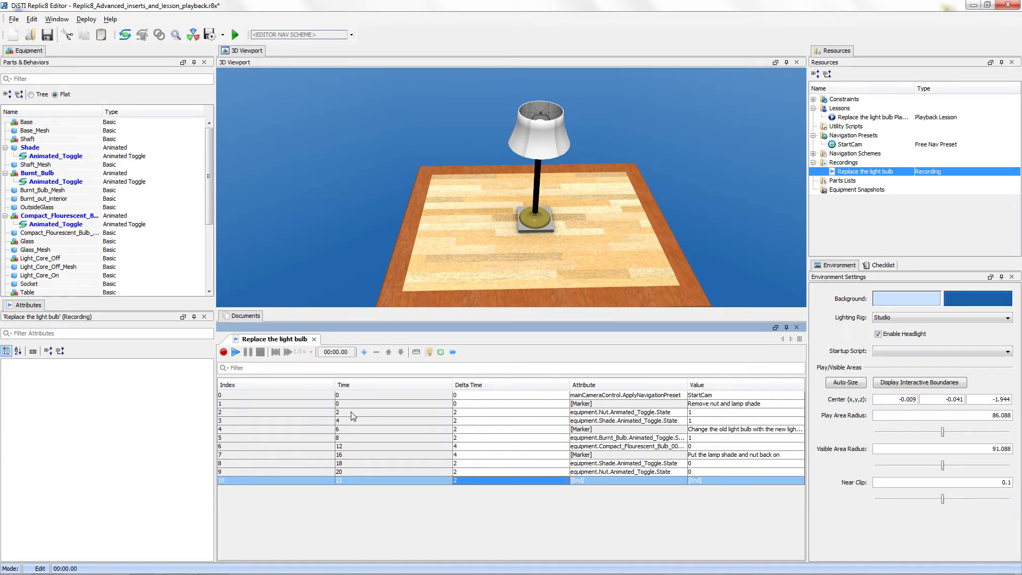
- Play the retimed recording briefly to check its timing, stop it, and relaunch the desktop deployment
{"action": "left_click", "coordinate": [235, 352]}
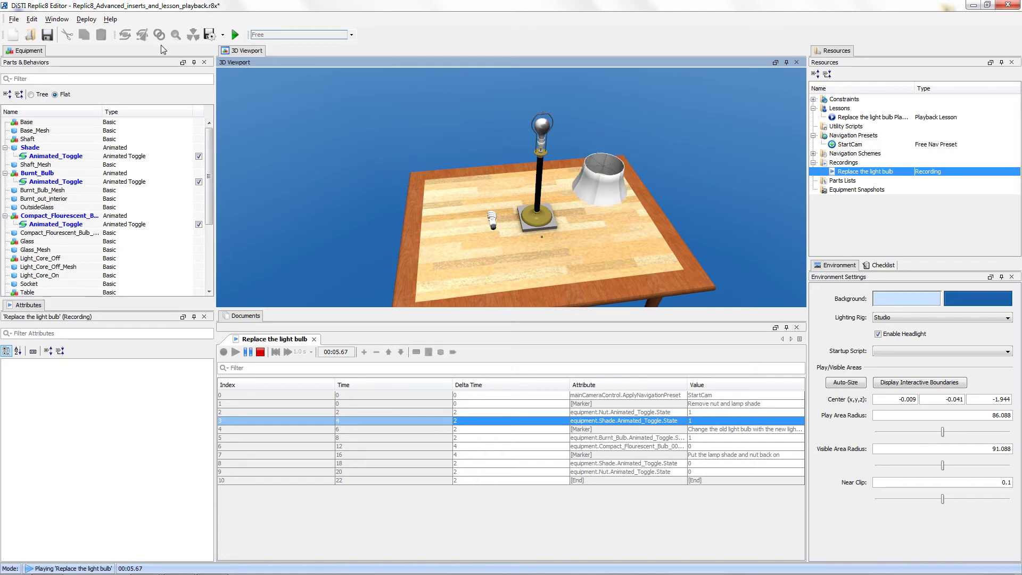
{"action": "left_click", "coordinate": [260, 352]}
{"action": "left_click", "coordinate": [235, 35]}
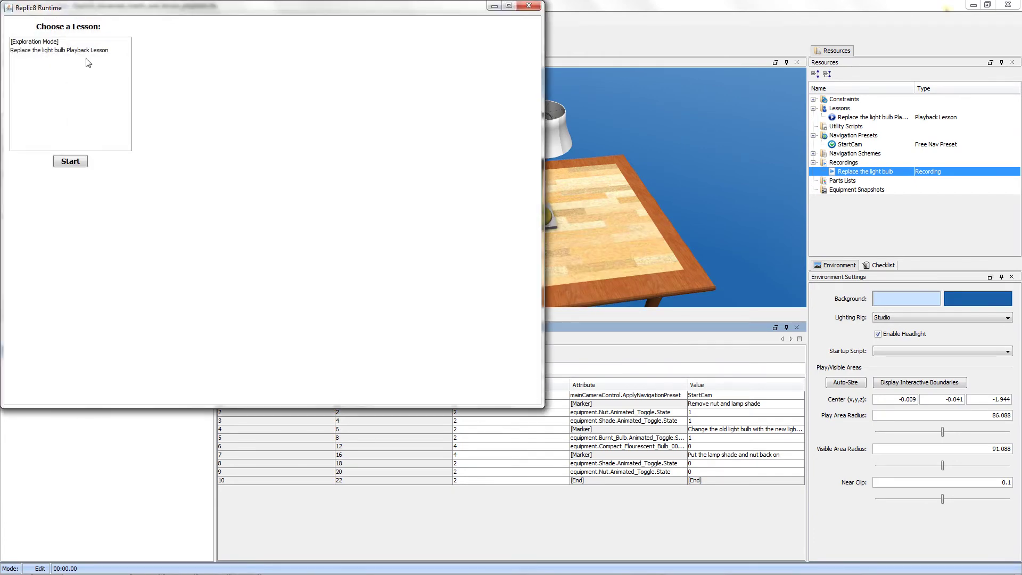
- Play the "Replace the light bulb Playback Lesson" through, testing free camera orbiting and the Camera_01 preset, and close the runtime
{"action": "left_click", "coordinate": [85, 51]}
{"action": "double_click", "coordinate": [84, 52]}
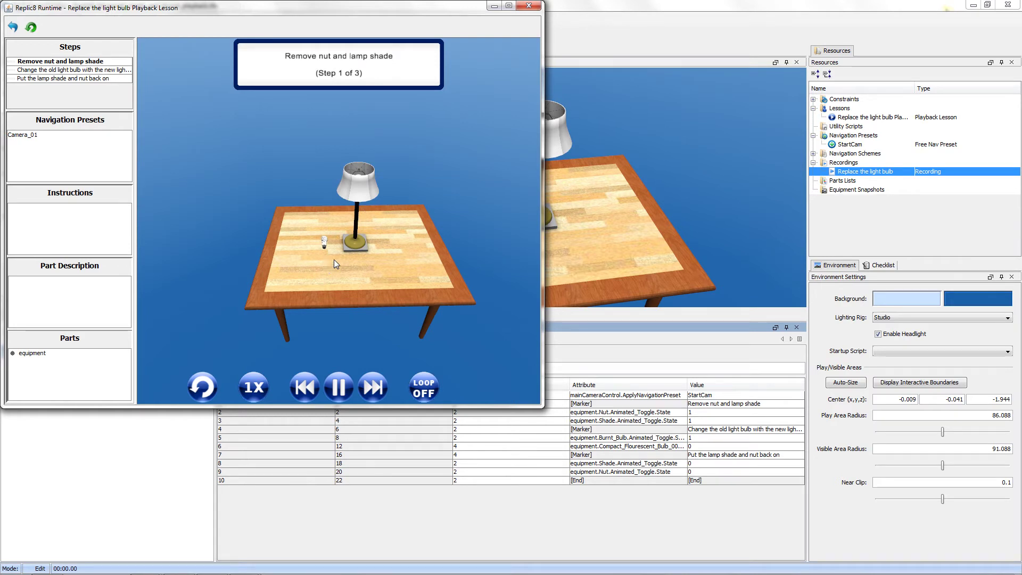
{"action": "left_click_drag", "start_coordinate": [381, 257], "coordinate": [391, 298]}
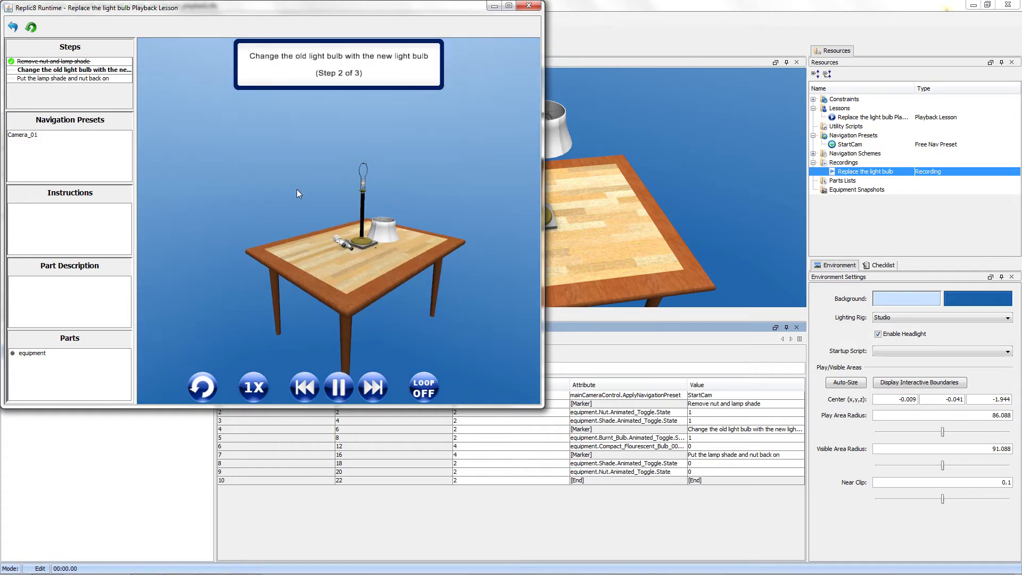
{"action": "left_click_drag", "start_coordinate": [378, 165], "coordinate": [349, 111]}
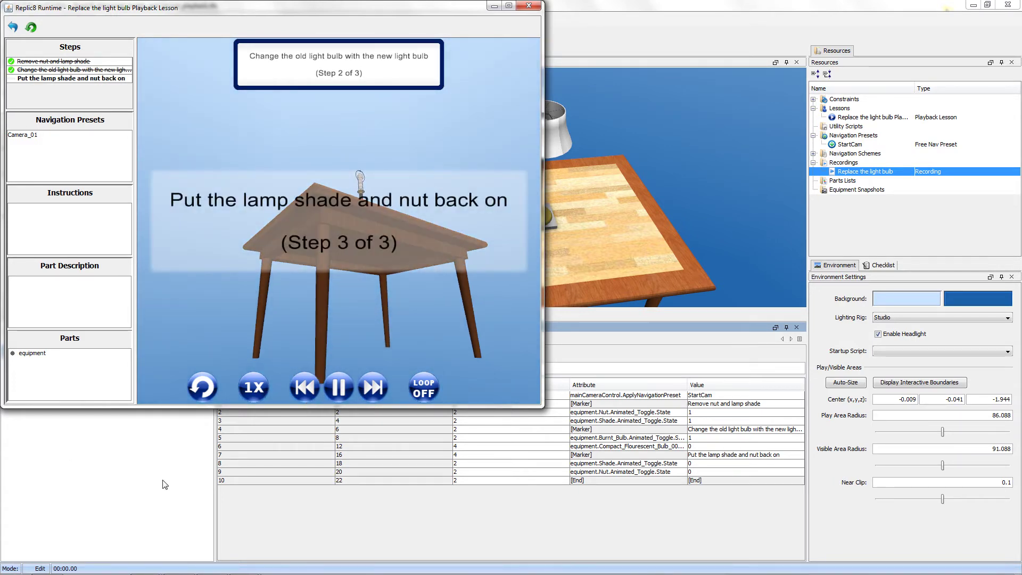
{"action": "left_click", "coordinate": [34, 135]}
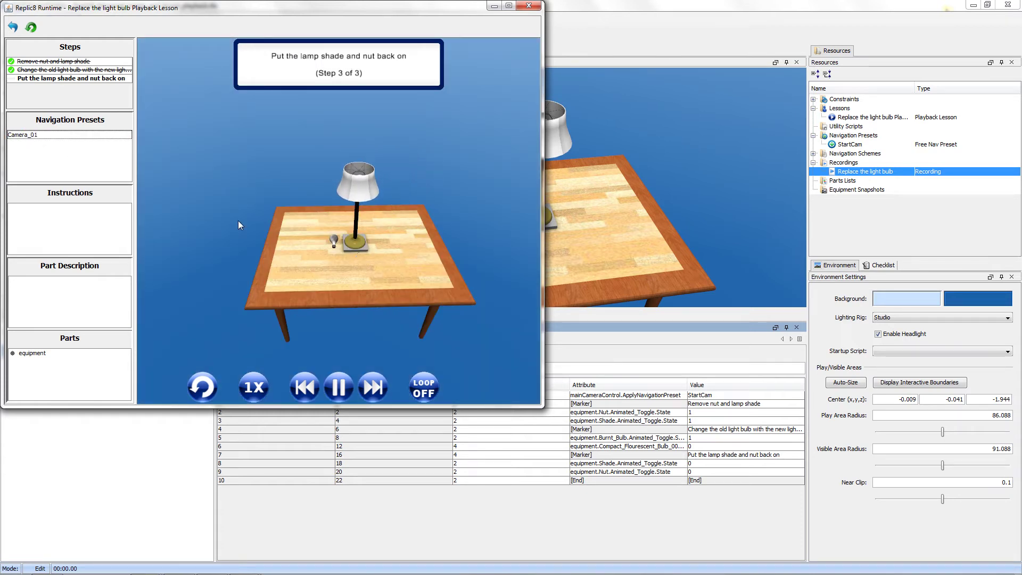
{"action": "left_click_drag", "start_coordinate": [325, 263], "coordinate": [441, 191]}
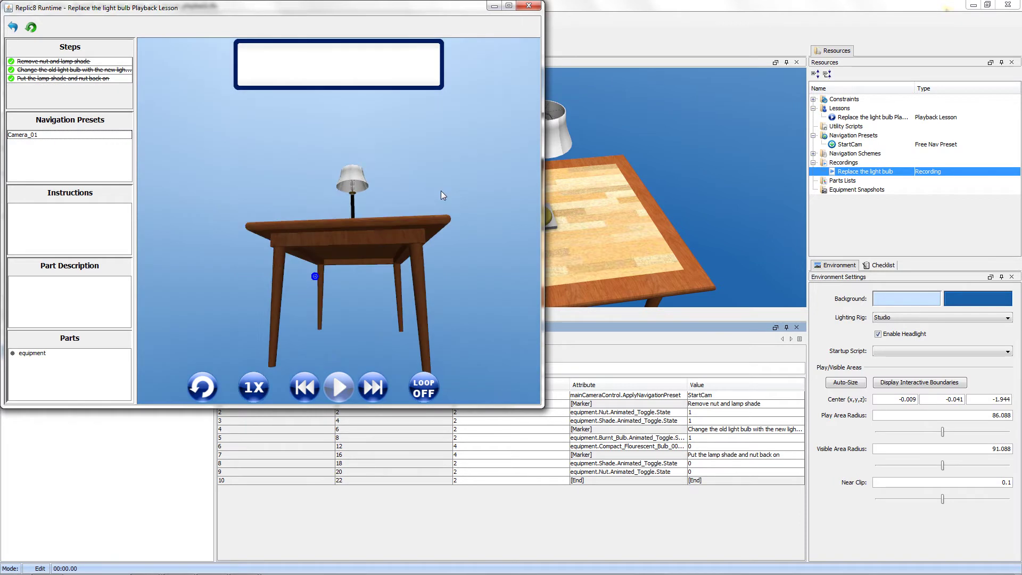
{"action": "left_click", "coordinate": [29, 133]}
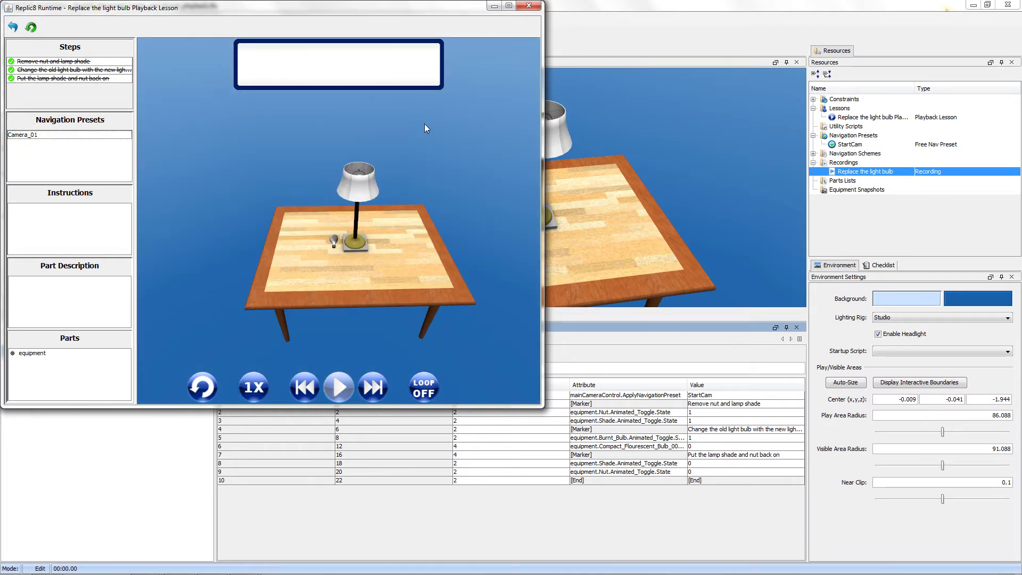
{"action": "left_click", "coordinate": [529, 6]}
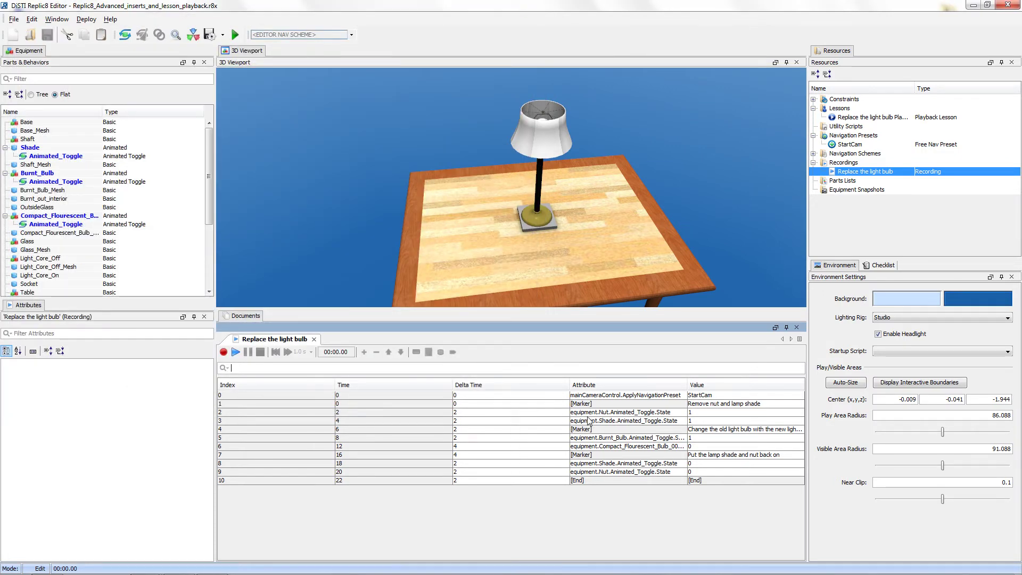
- Insert the instruction text "twist of the nut and remove the lamp shade" before the first Nut toggle in the recording
{"action": "left_click", "coordinate": [612, 413]}
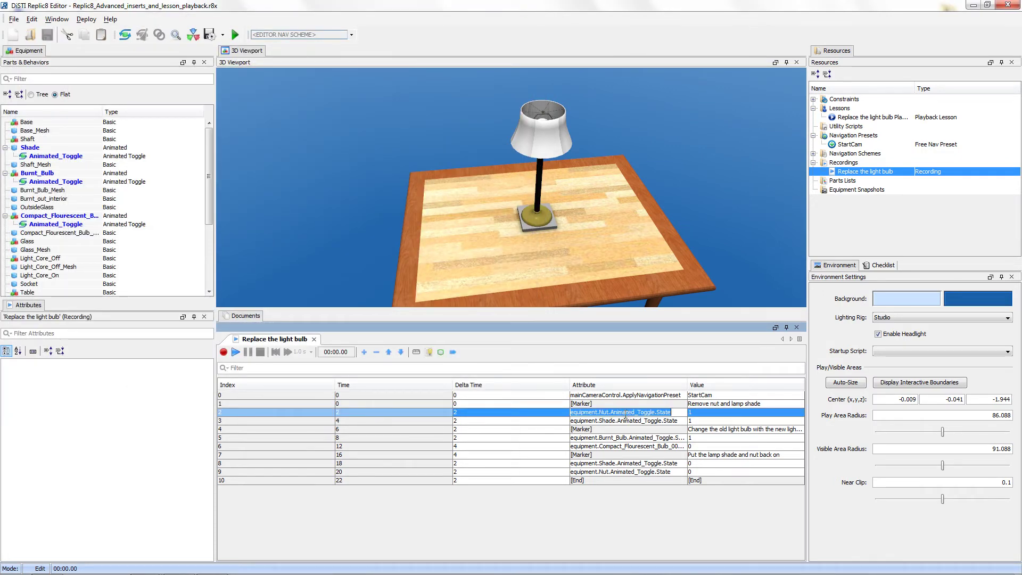
{"action": "left_click", "coordinate": [430, 350]}
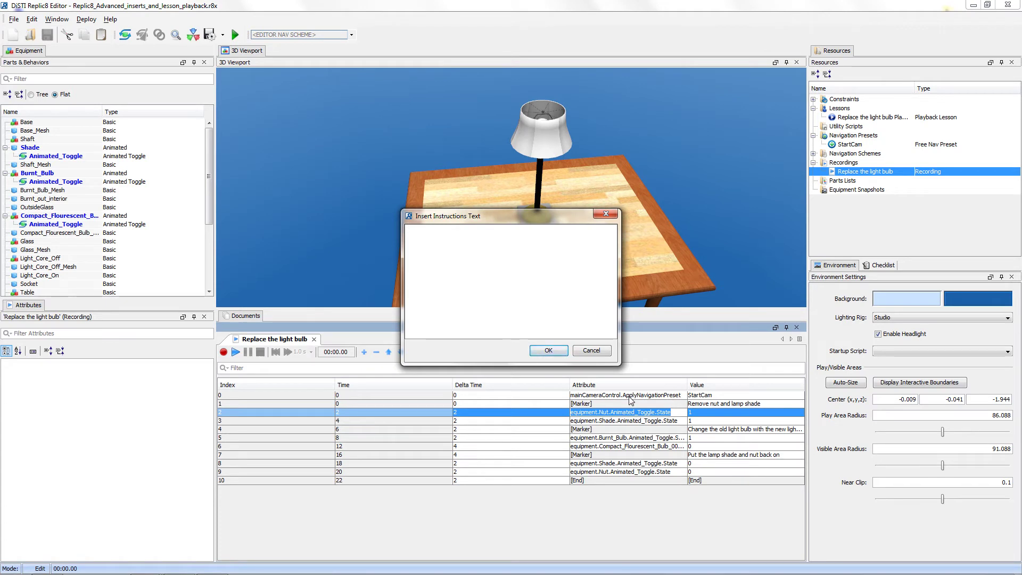
{"action": "type", "text": "Remo"}
{"action": "type", "text": " the n"}
{"action": "type", "text": "ut and "}
{"action": "type", "text": "remove the l"}
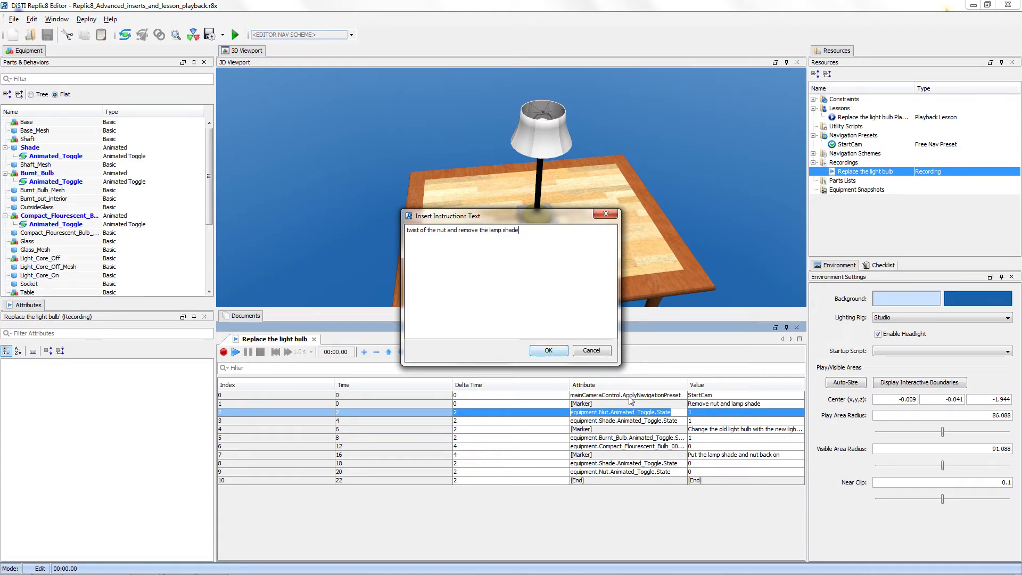
{"action": "type", "text": "amp shade"}
{"action": "left_click", "coordinate": [548, 350]}
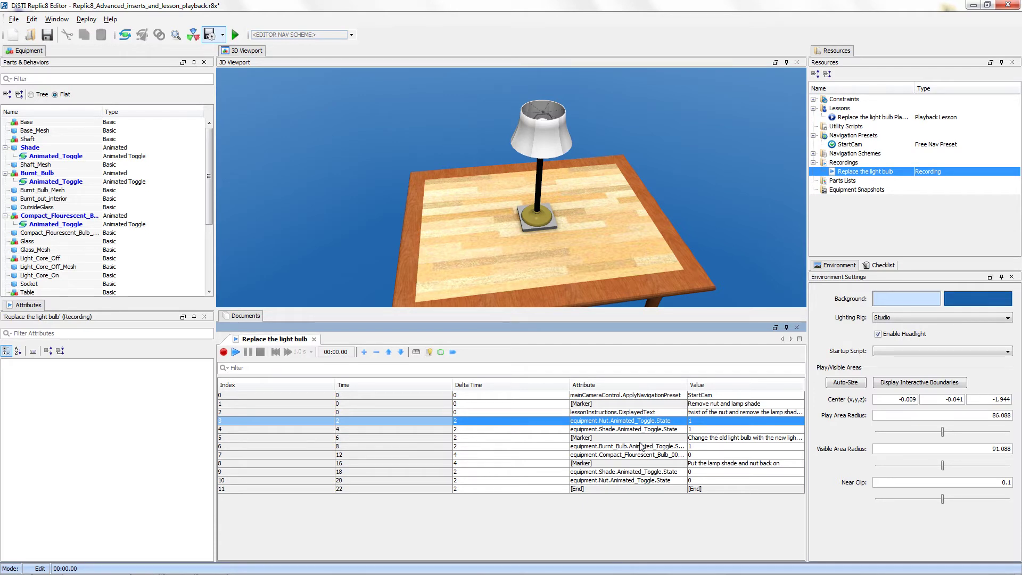
- Insert the instruction text "Replace the old burnt bulb with the new compact flourescent bulb" before the Burnt_Bulb toggle
{"action": "left_click", "coordinate": [606, 445]}
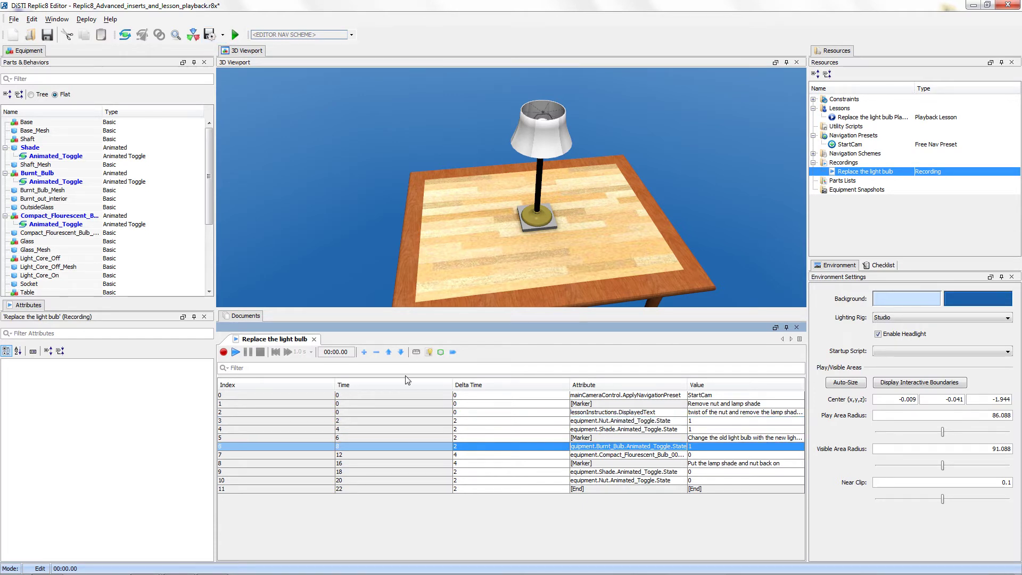
{"action": "left_click", "coordinate": [429, 352]}
{"action": "type", "text": "Replace the old burnt bulb wit"}
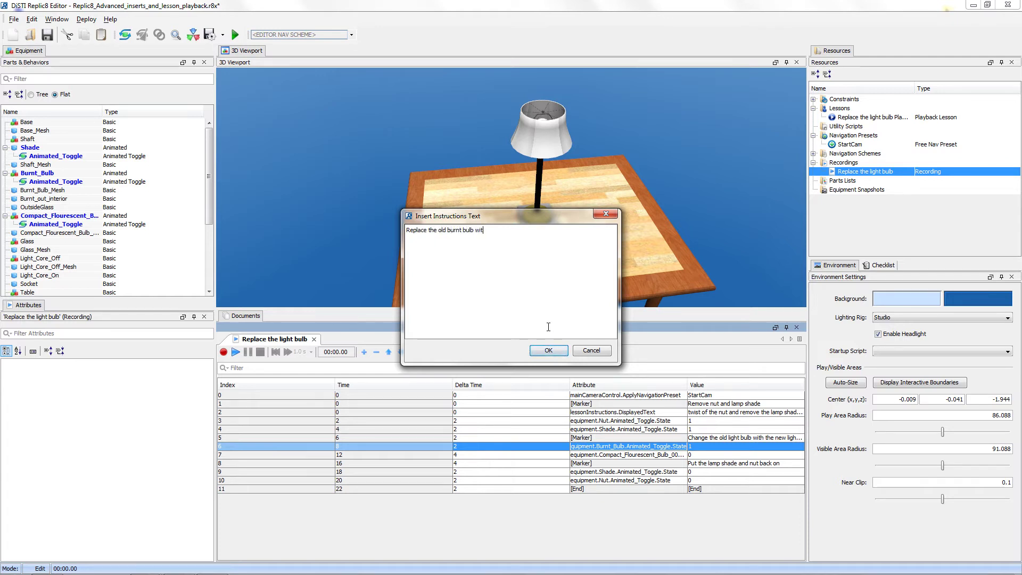
{"action": "type", "text": "h the new compact flourescent bulb"}
{"action": "left_click", "coordinate": [553, 350]}
- Insert the instruction text "Reinstall the nut and lamp shade" before the second Shade toggle
{"action": "left_click", "coordinate": [731, 481]}
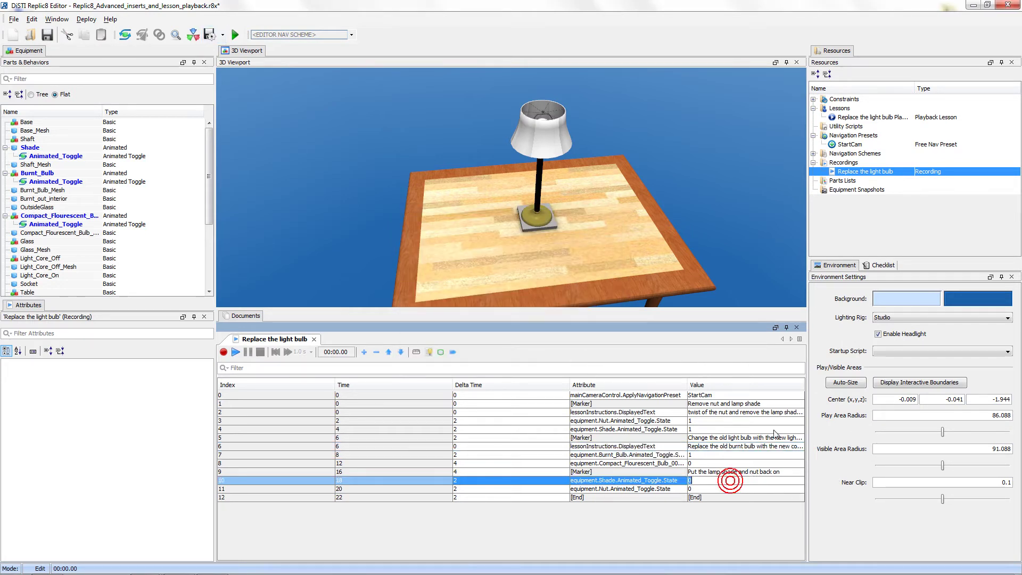
{"action": "left_click", "coordinate": [441, 352]}
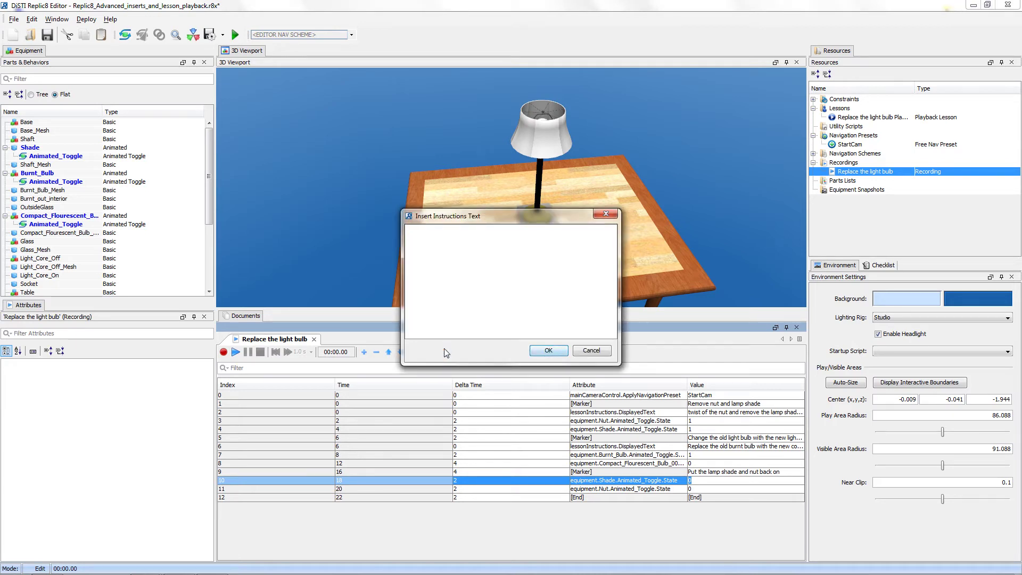
{"action": "type", "text": "Reinstall the nut and lamp shade"}
{"action": "left_click", "coordinate": [548, 350]}
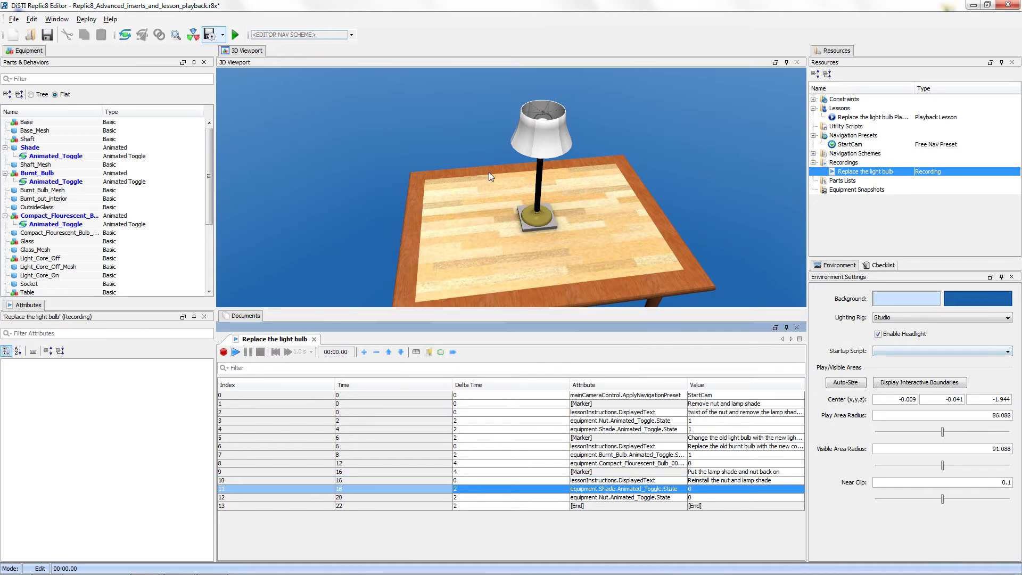
- Relaunch the desktop deployment, play the lesson to check the instruction text at each step, and close the runtime
{"action": "left_click", "coordinate": [235, 35]}
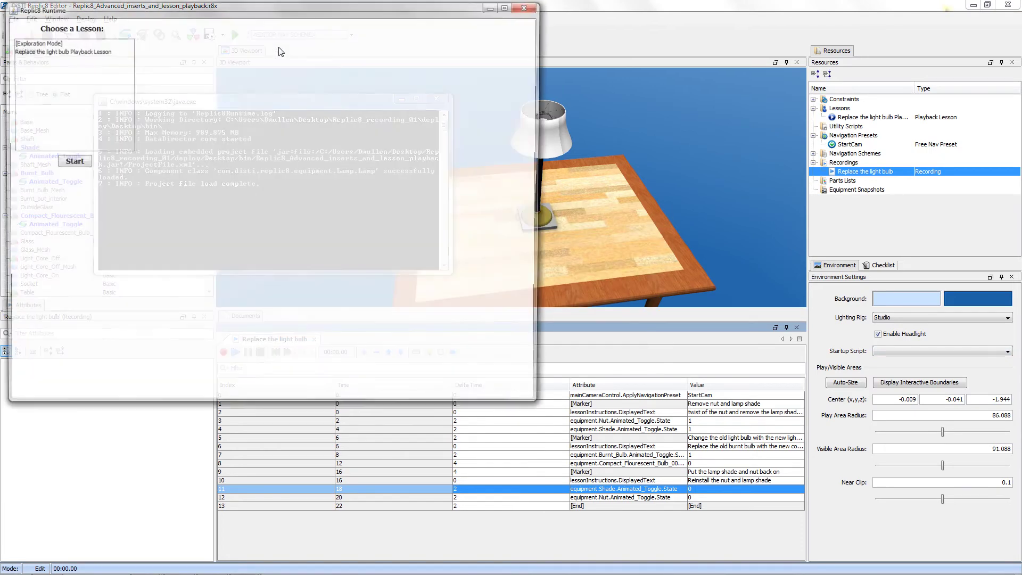
{"action": "double_click", "coordinate": [36, 51]}
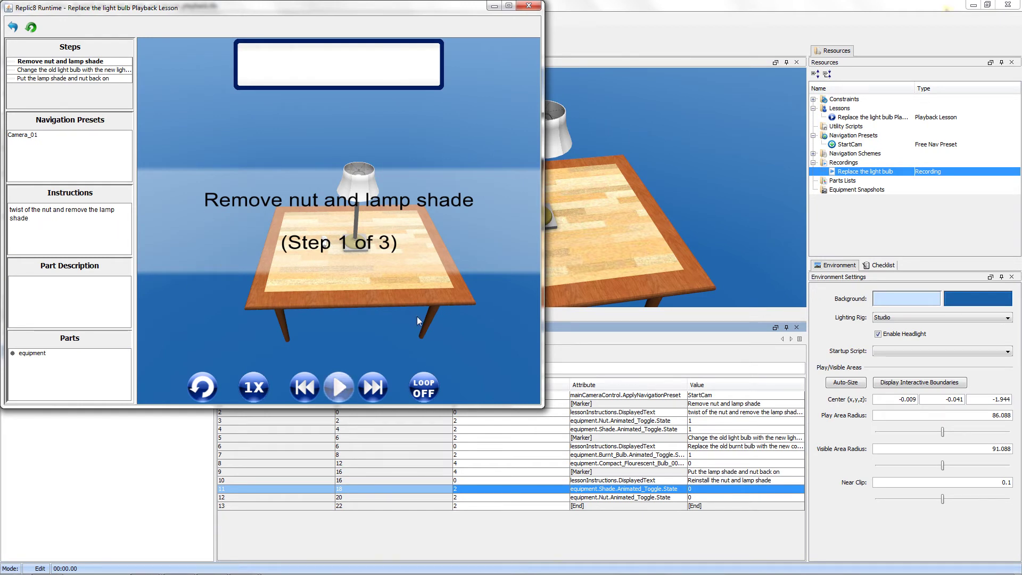
{"action": "left_click", "coordinate": [341, 385]}
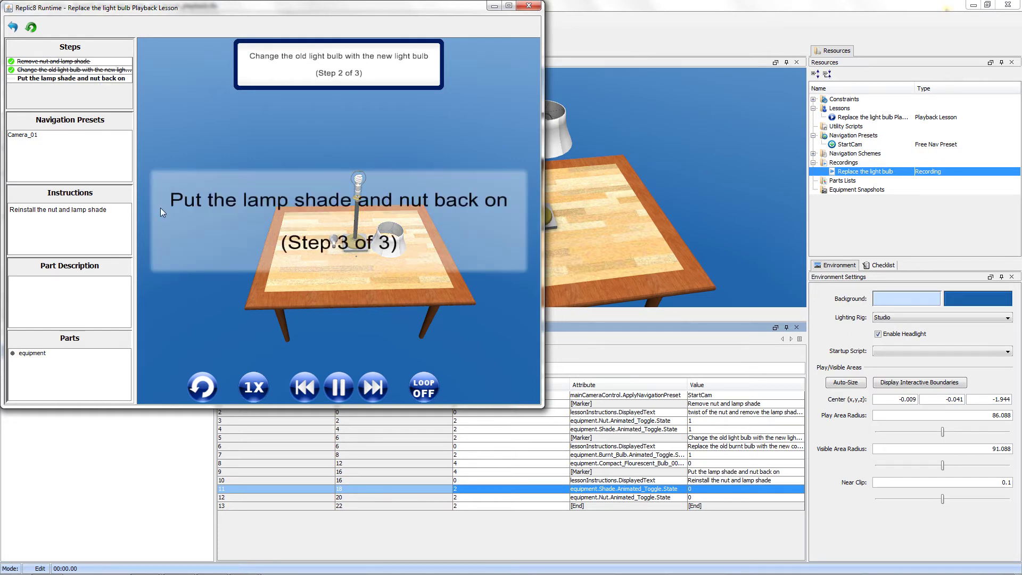
{"action": "left_click", "coordinate": [339, 389]}
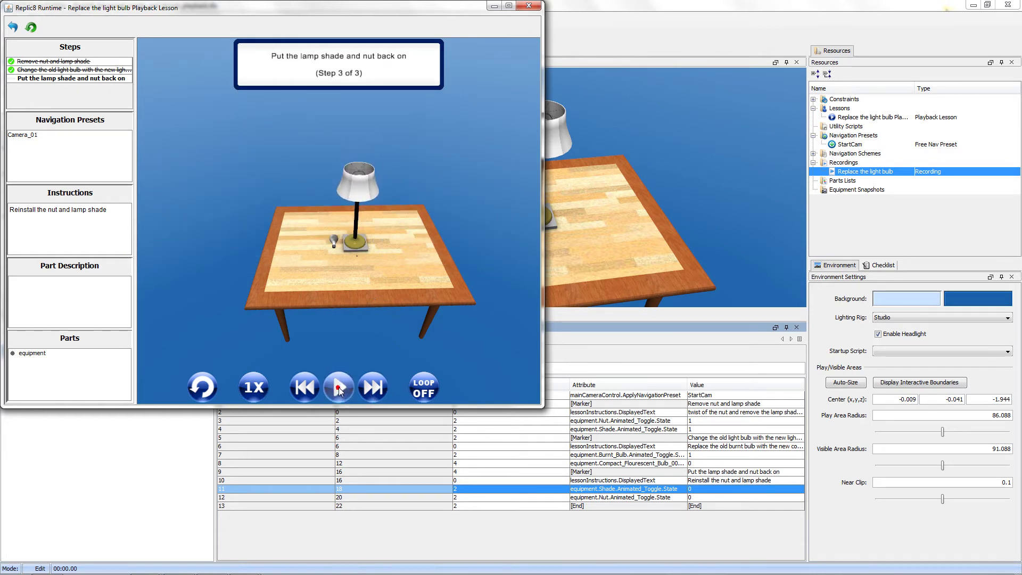
{"action": "left_click", "coordinate": [531, 6]}
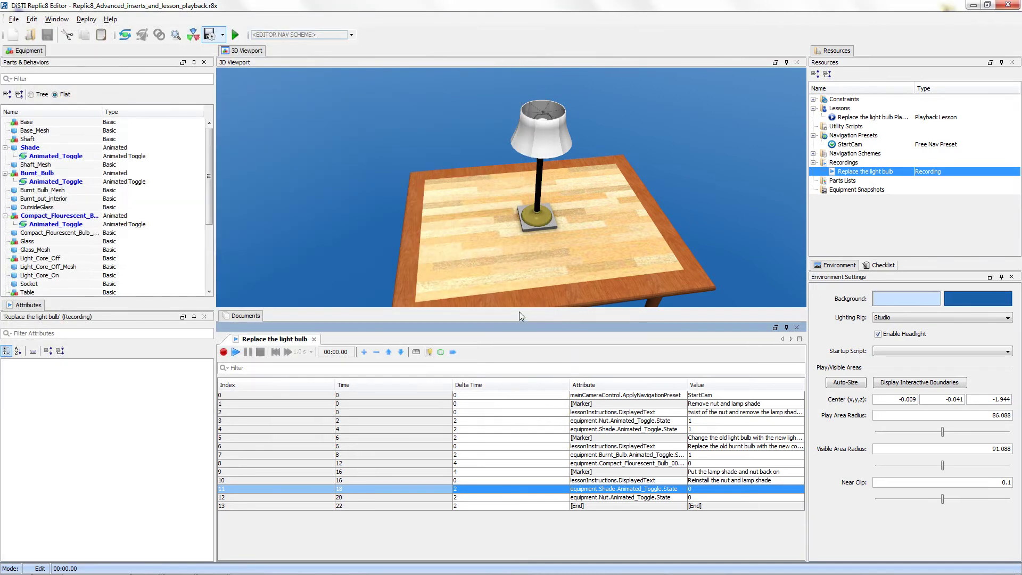
- Insert a Flash highlight for equipment.Nut before the first Nut toggle, with 4 cycles, a 0.25 cycle time and final state Off
{"action": "left_click", "coordinate": [607, 412]}
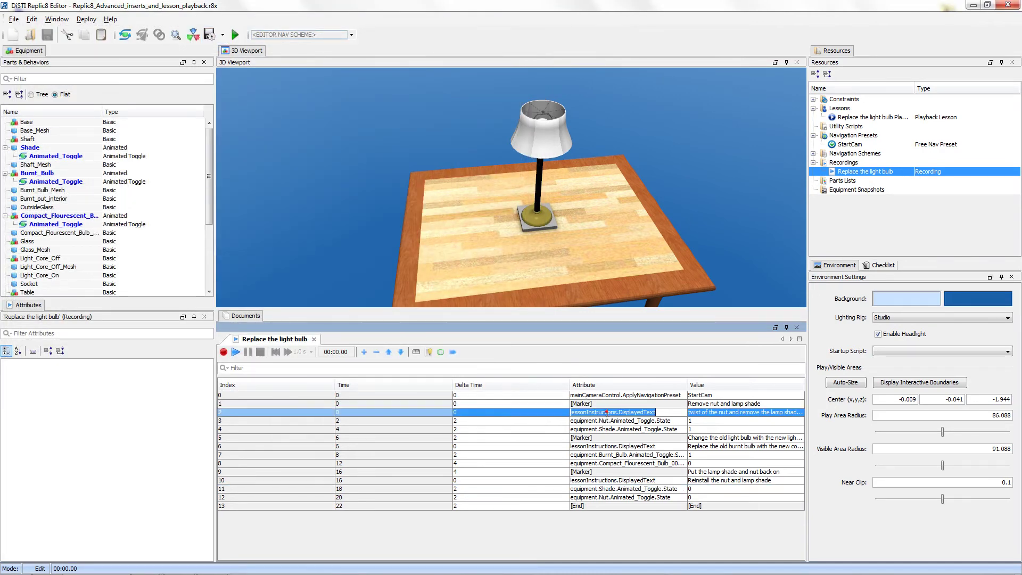
{"action": "left_click", "coordinate": [607, 422]}
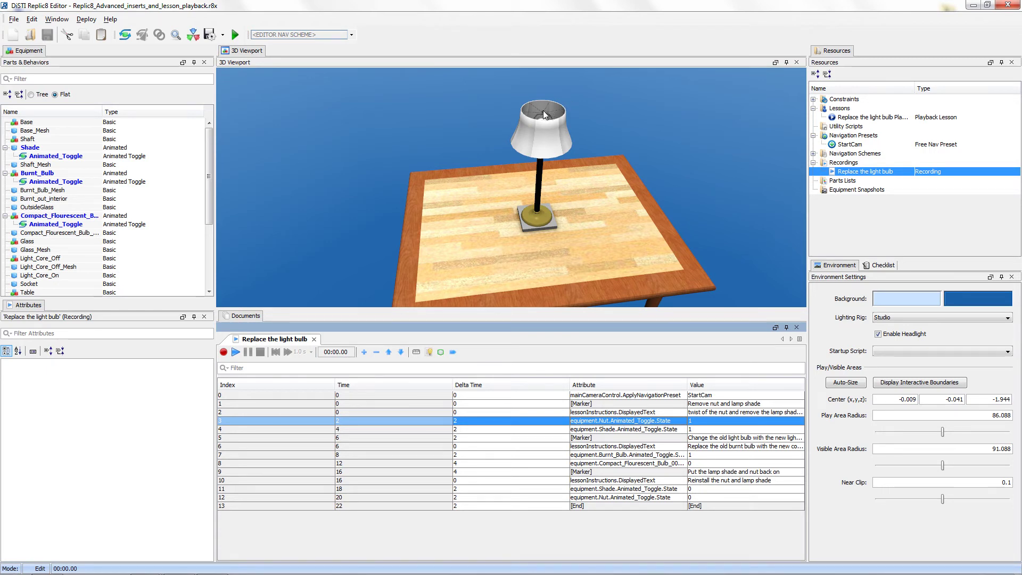
{"action": "left_click", "coordinate": [442, 353]}
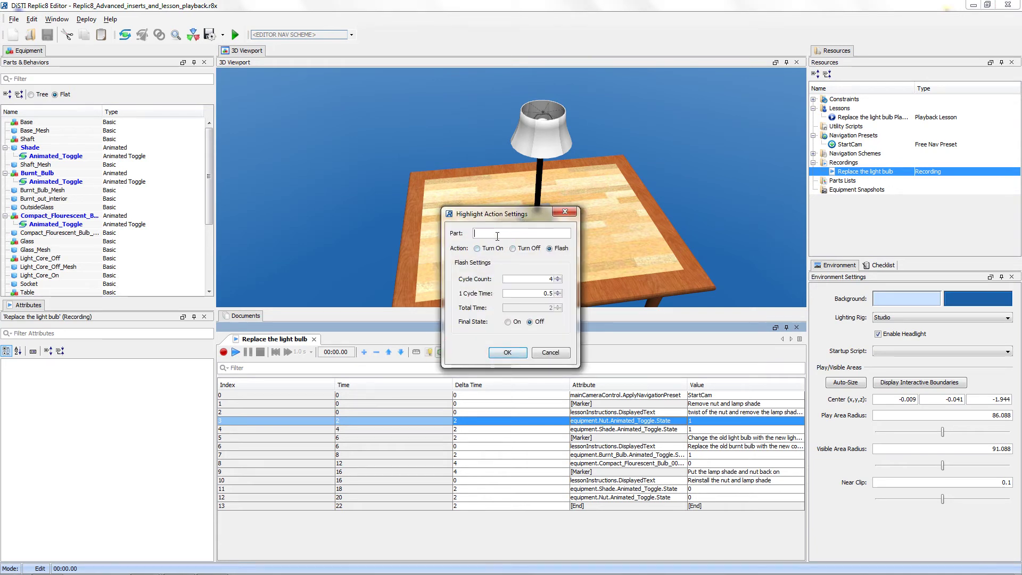
{"action": "type", "text": "equipment.nut"}
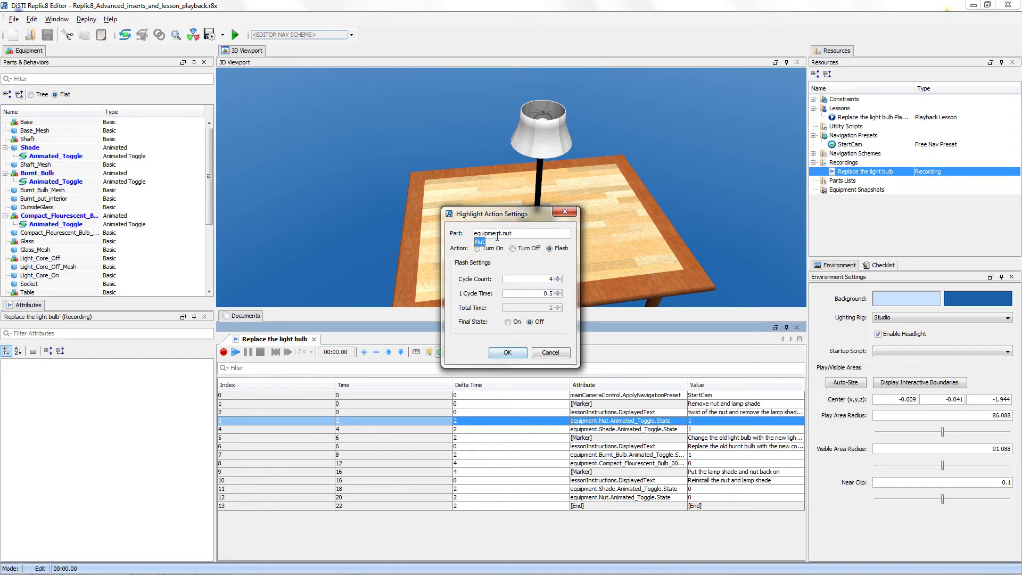
{"action": "key", "text": "Return"}
{"action": "double_click", "coordinate": [541, 293]}
{"action": "type", "text": "0.2"}
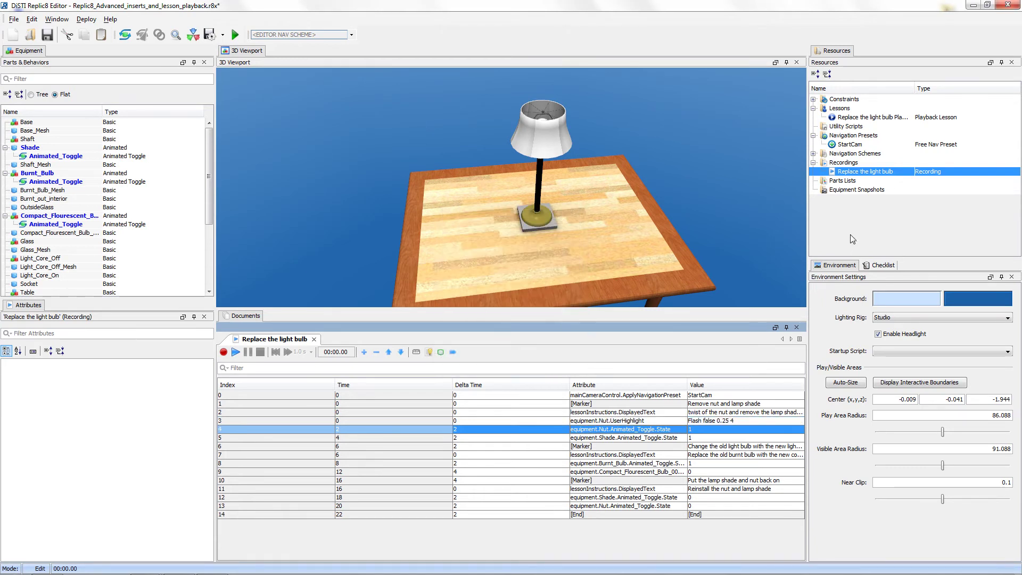
{"action": "left_click", "coordinate": [739, 422]}
{"action": "left_click", "coordinate": [740, 420]}
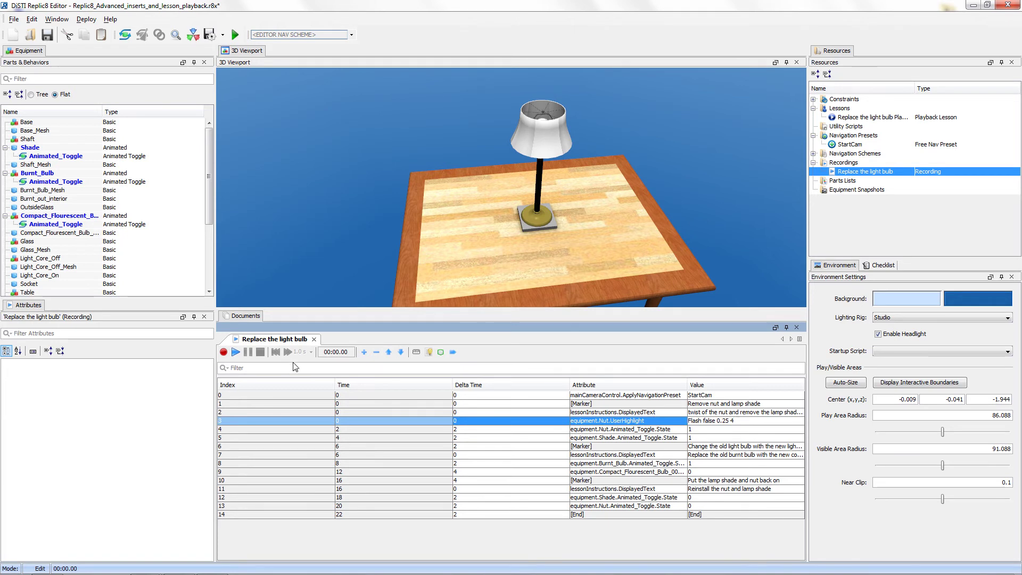
{"action": "left_click", "coordinate": [440, 352]}
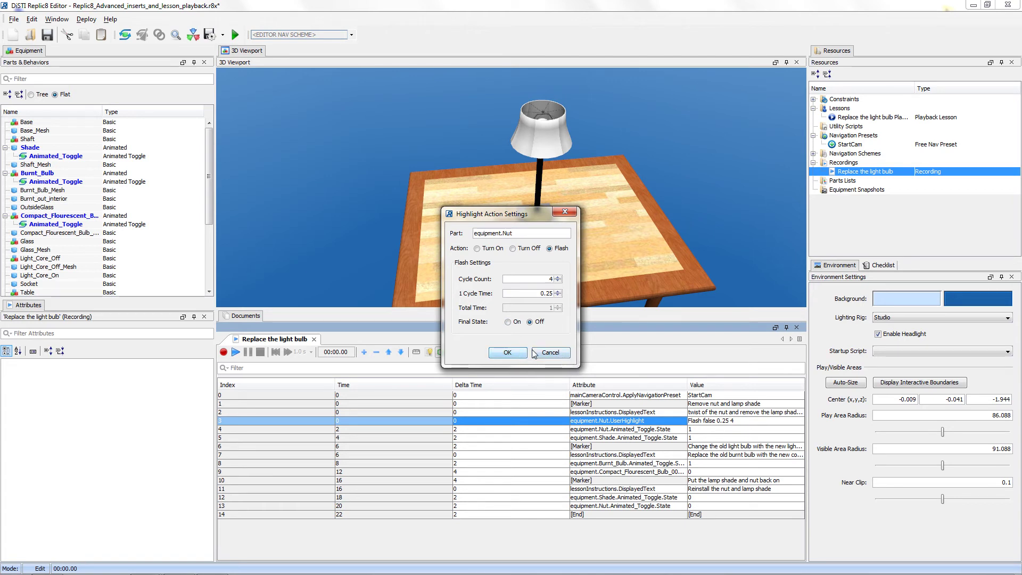
{"action": "left_click", "coordinate": [551, 352]}
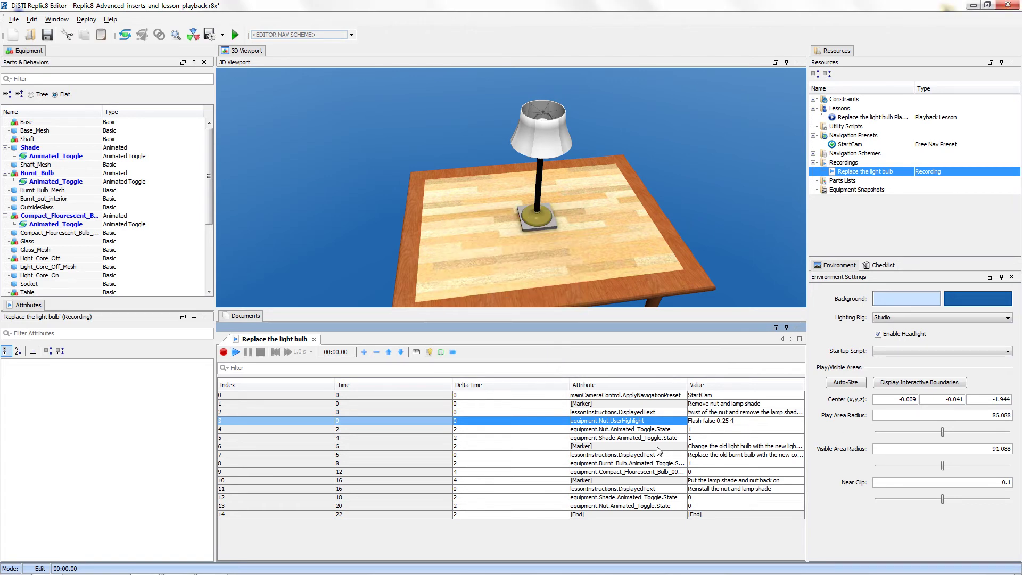
- Insert a Flash highlight for equipment.Shade before the first Shade toggle, with 4 cycles and a 0.25 cycle time
{"action": "left_click", "coordinate": [625, 439]}
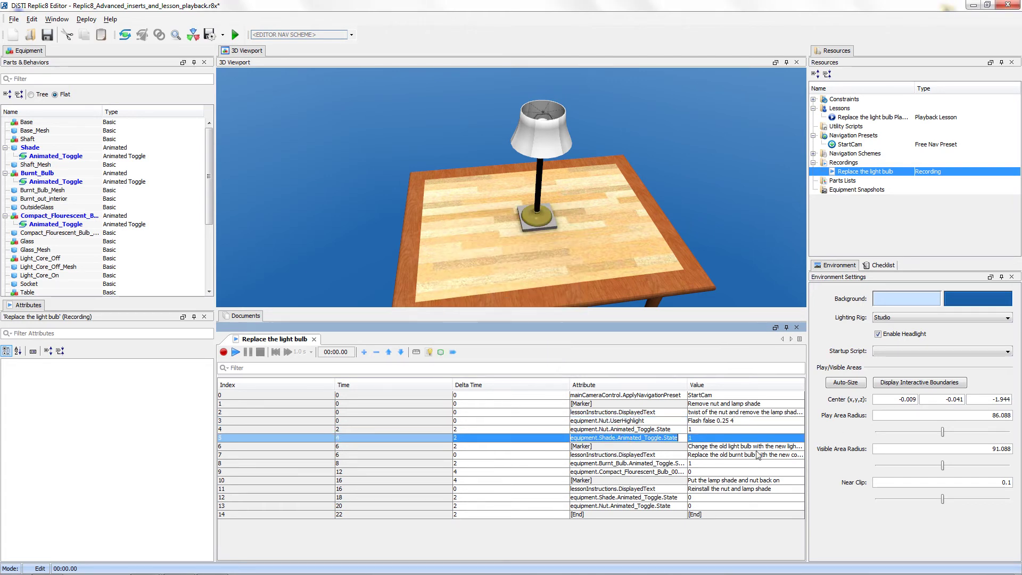
{"action": "left_click", "coordinate": [441, 352]}
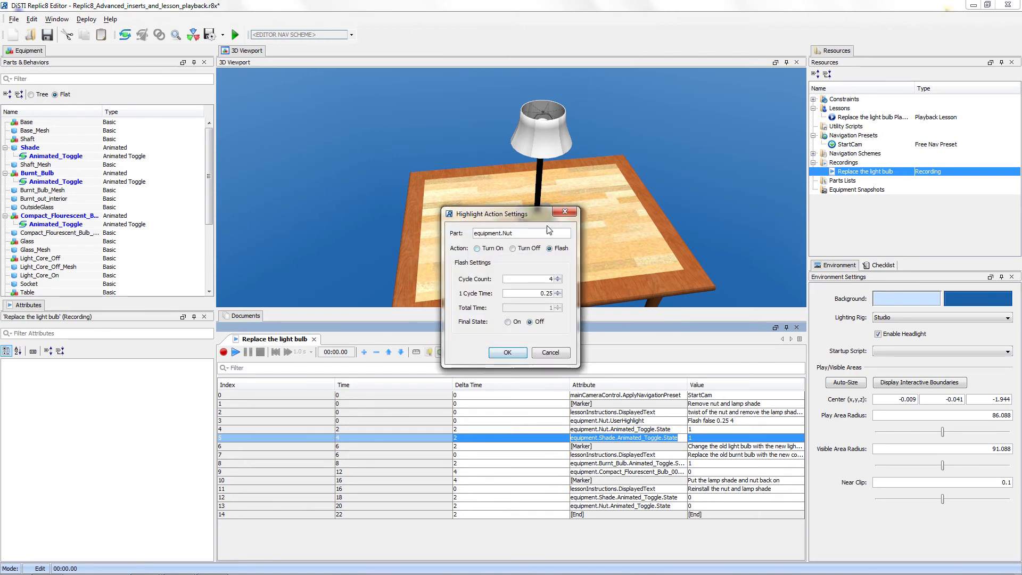
{"action": "left_click_drag", "start_coordinate": [524, 233], "coordinate": [505, 236]}
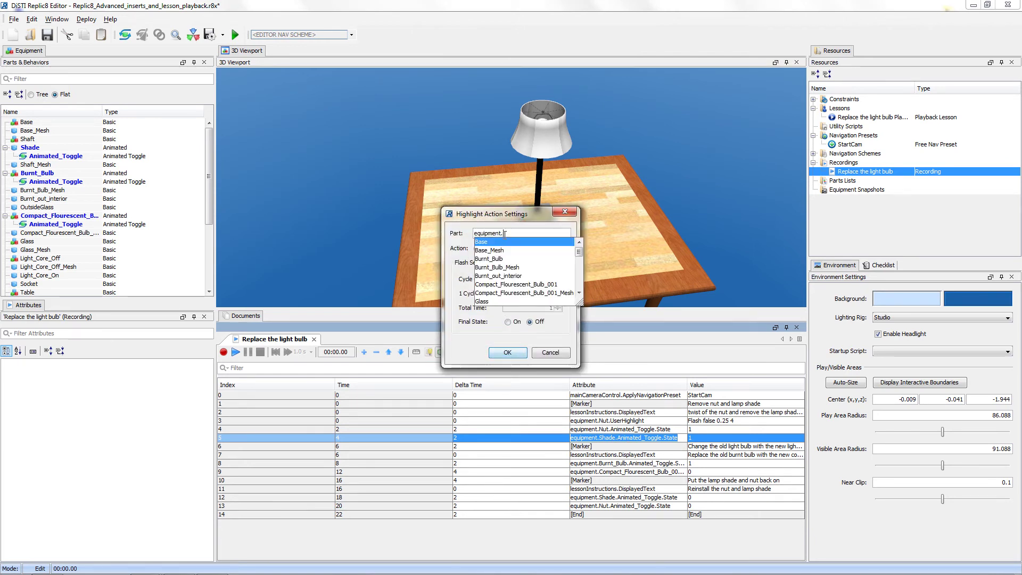
{"action": "type", "text": "Shade"}
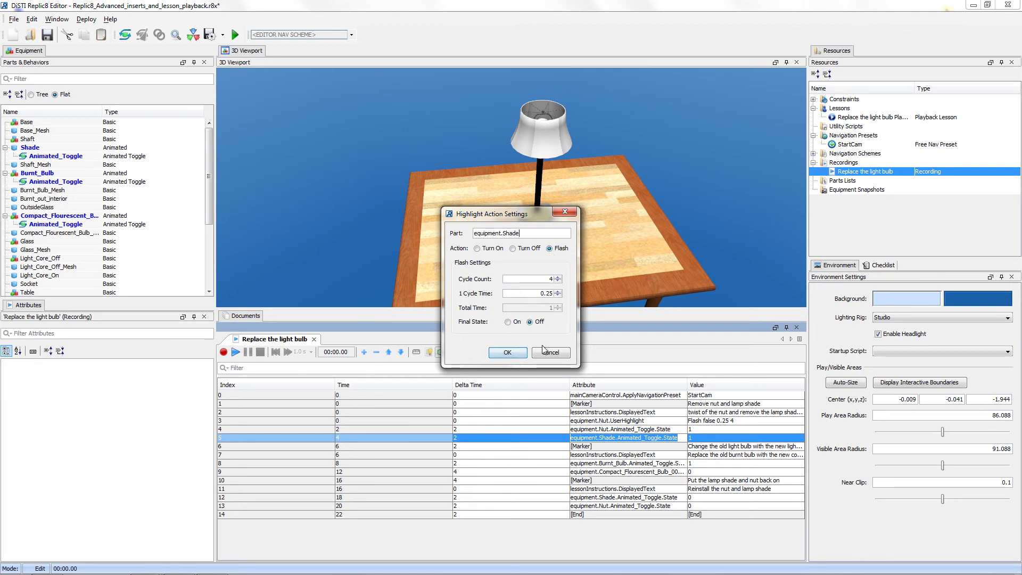
{"action": "left_click", "coordinate": [507, 353]}
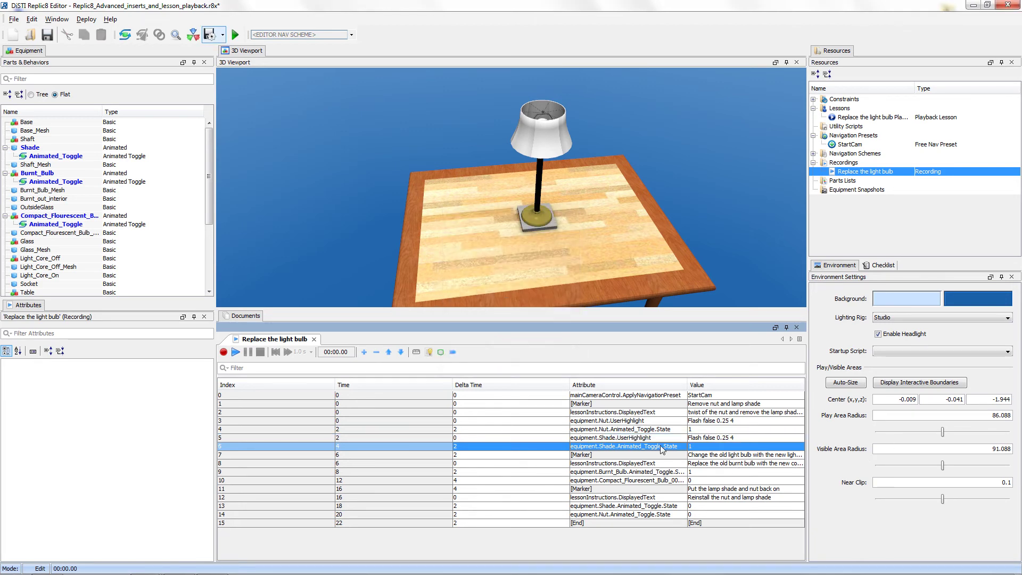
- Insert a Flash highlight for equipment.Burnt_Bulb before the Burnt_Bulb toggle, with 4 cycles, a 0.25 cycle time and final state Off
{"action": "left_click", "coordinate": [642, 472]}
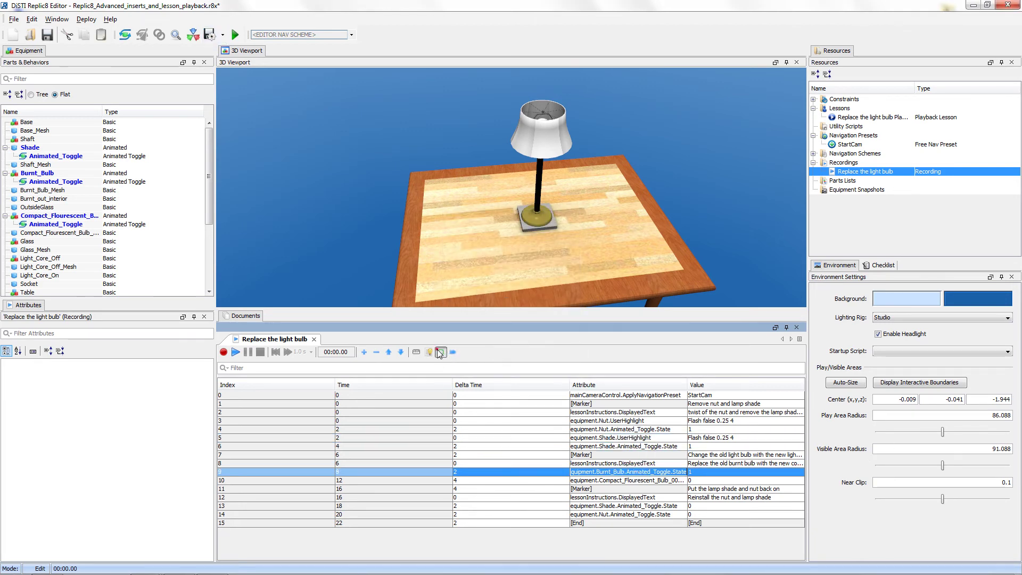
{"action": "left_click", "coordinate": [440, 352]}
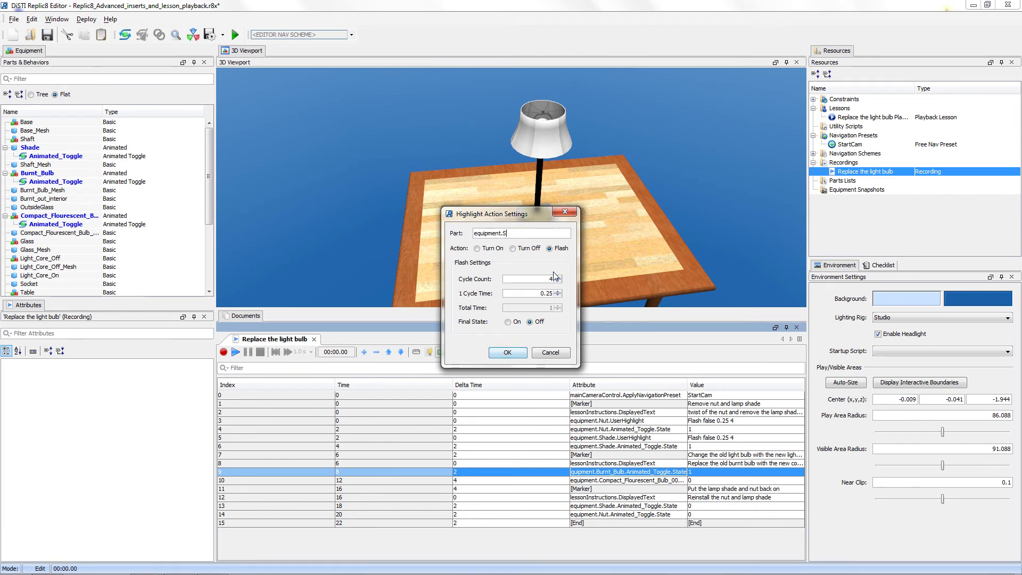
{"action": "key", "text": "BackSpace"}
{"action": "type", "text": "bur"}
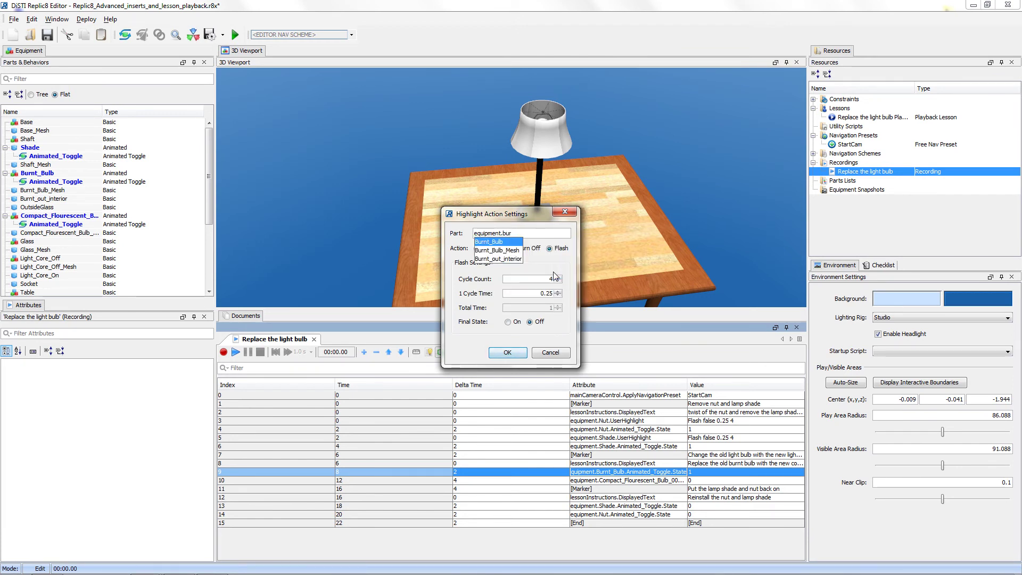
{"action": "key", "text": "Return"}
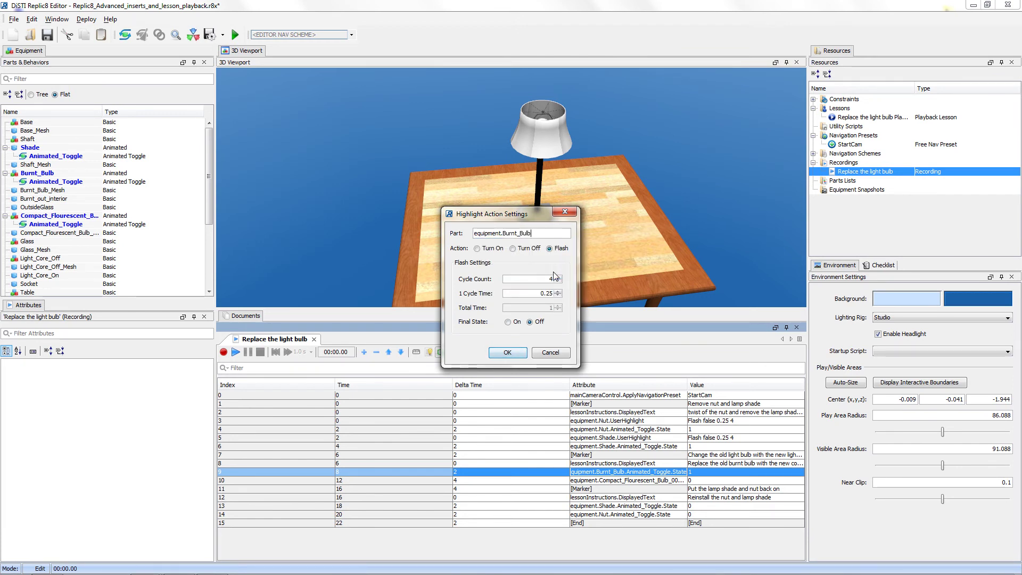
{"action": "left_click", "coordinate": [507, 352]}
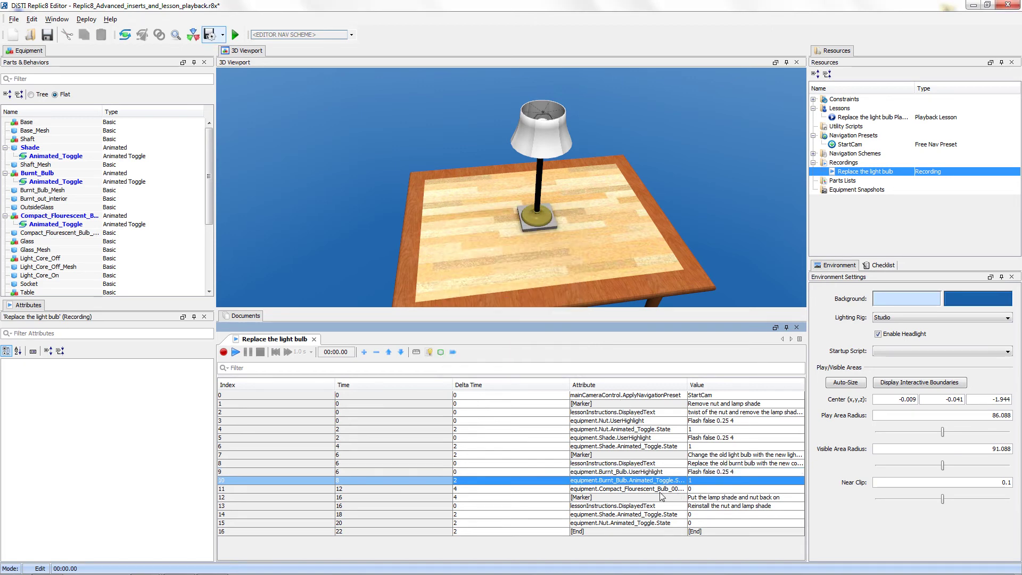
- Insert a Flash highlight for equipment.Compact_Flourescent_Bulb_001 before that bulb's toggle, with 4 cycles and a 0.25 cycle time
{"action": "left_click", "coordinate": [650, 489]}
{"action": "left_click", "coordinate": [435, 352]}
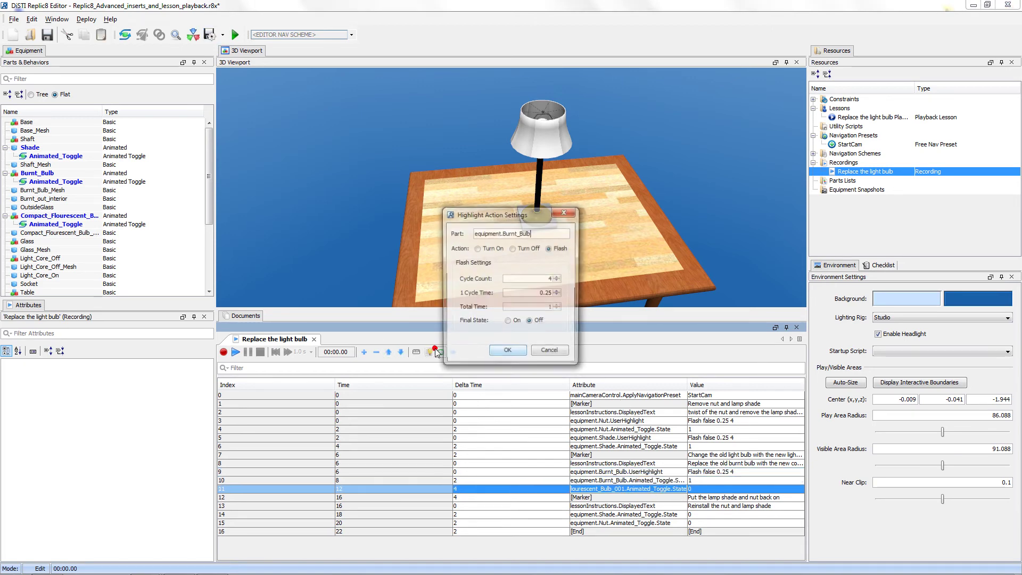
{"action": "left_click_drag", "start_coordinate": [527, 232], "coordinate": [504, 233]}
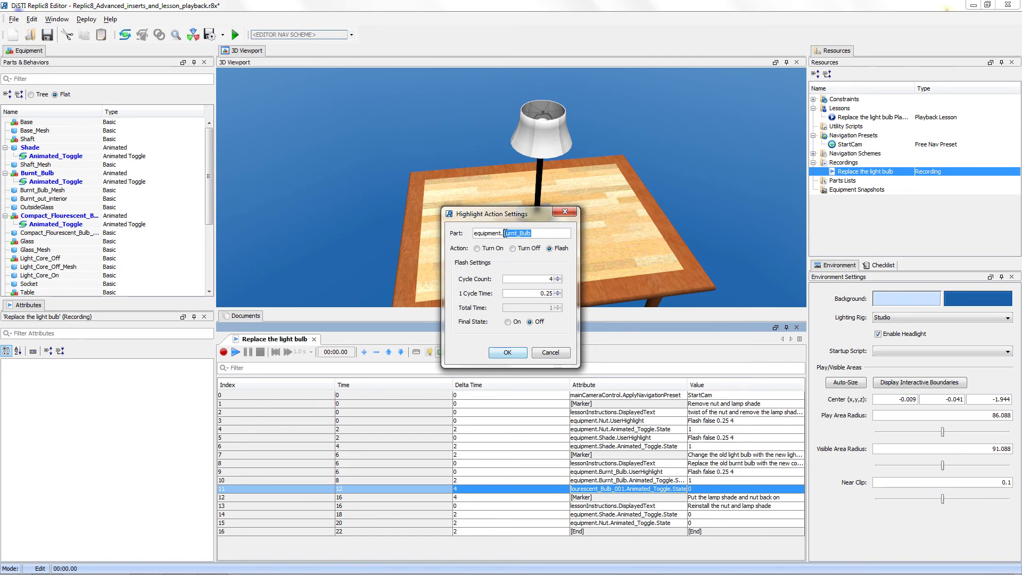
{"action": "key", "text": "BackSpace"}
{"action": "type", "text": "cu"}
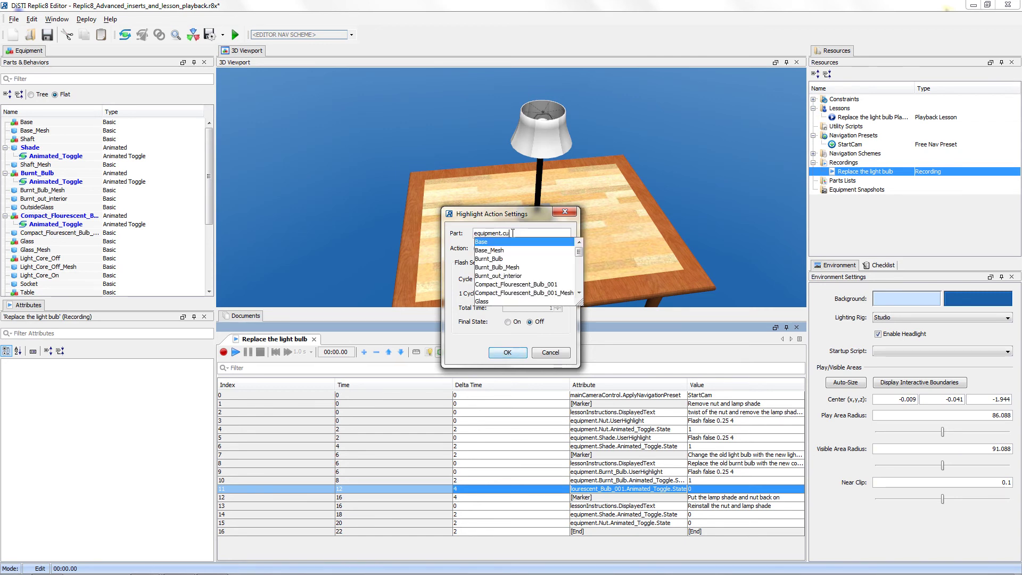
{"action": "key", "text": "BackSpace"}
{"action": "type", "text": "omp"}
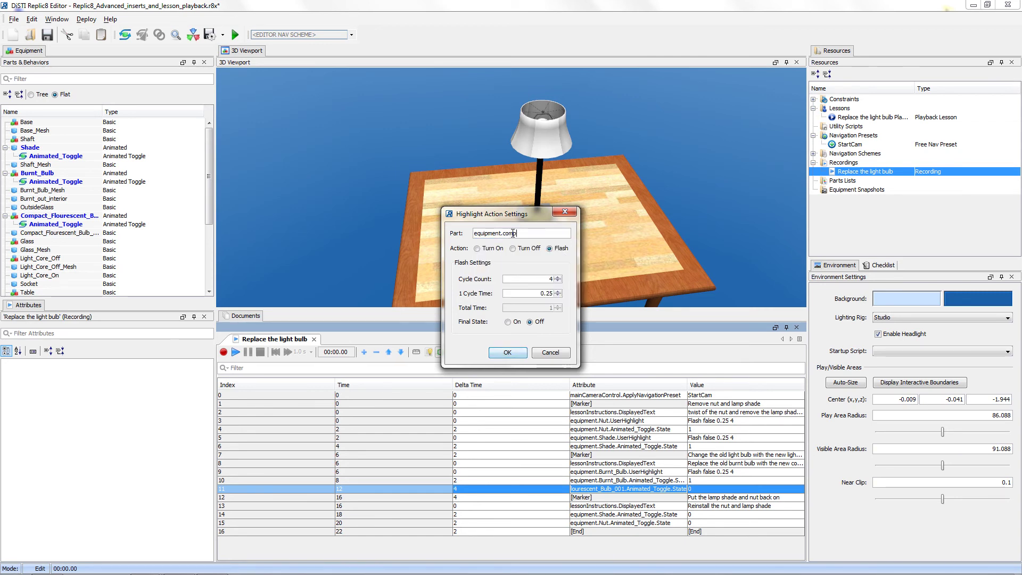
{"action": "key", "text": "Return"}
{"action": "left_click", "coordinate": [508, 353]}
- Insert a Flash highlight for equipment.Shade before the second Shade toggle, with 4 cycles and a 0.25 cycle time
{"action": "left_click", "coordinate": [633, 523]}
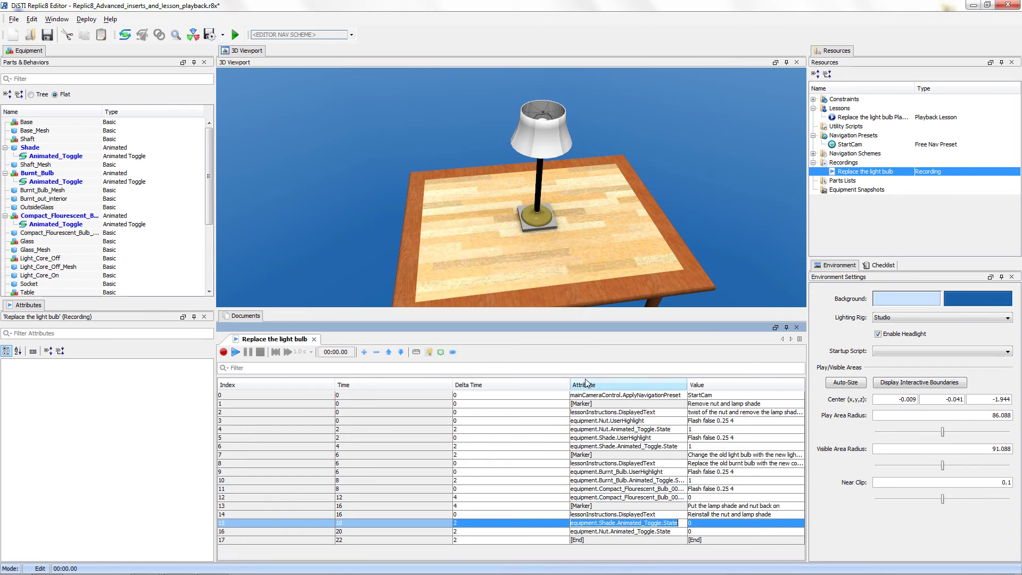
{"action": "left_click", "coordinate": [440, 352]}
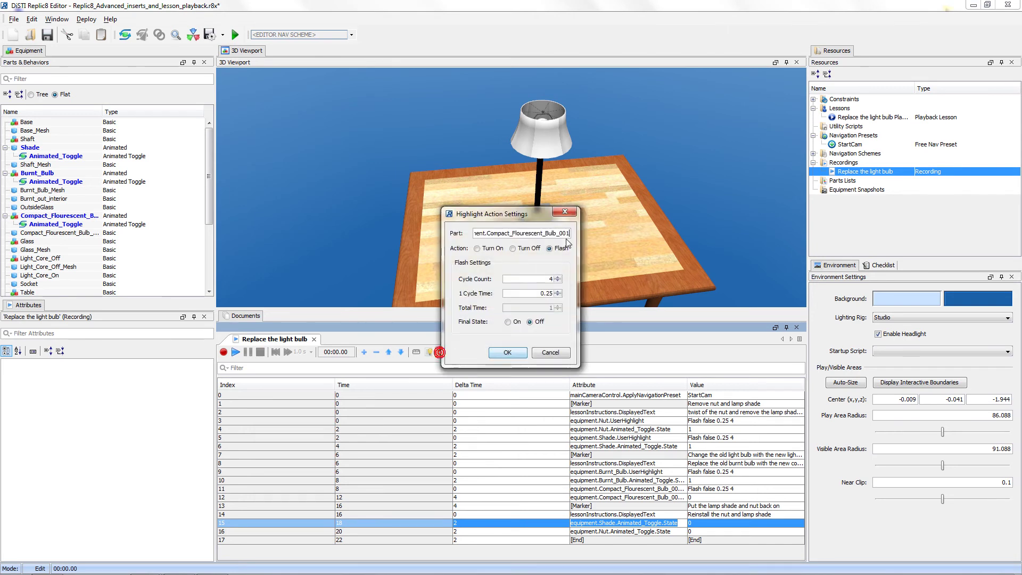
{"action": "double_click", "coordinate": [533, 234]}
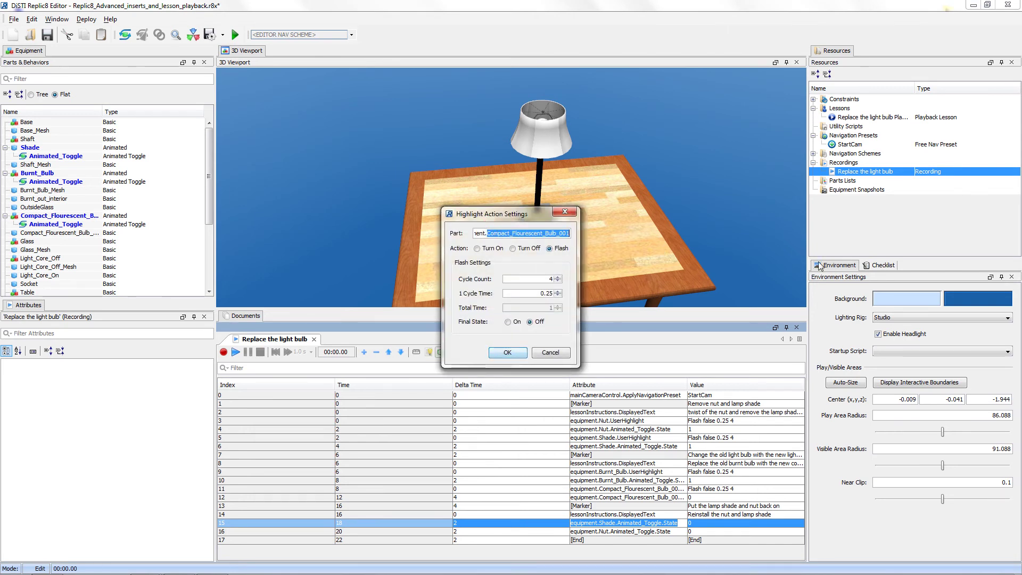
{"action": "type", "text": "Shade"}
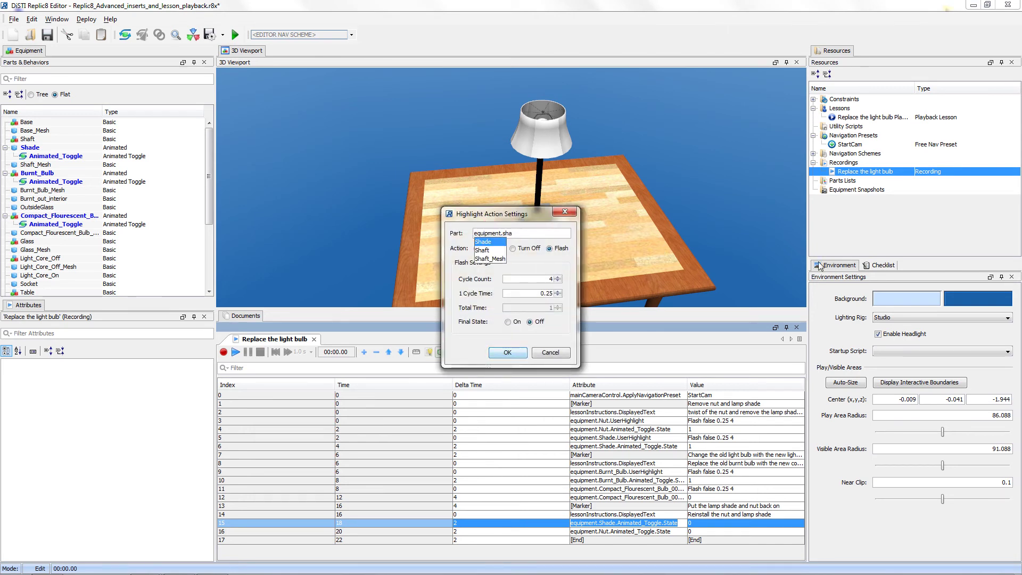
{"action": "left_click", "coordinate": [620, 531]}
{"action": "left_click", "coordinate": [507, 353]}
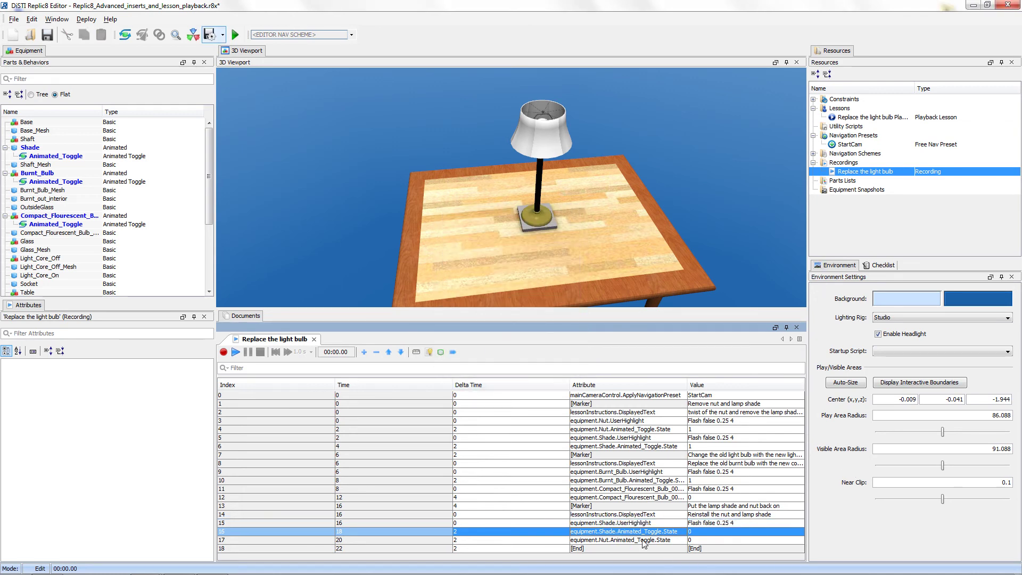
- Insert a Flash highlight for equipment.Nut before the second Nut toggle, with 4 cycles and a 0.25 cycle time
{"action": "left_click", "coordinate": [441, 352]}
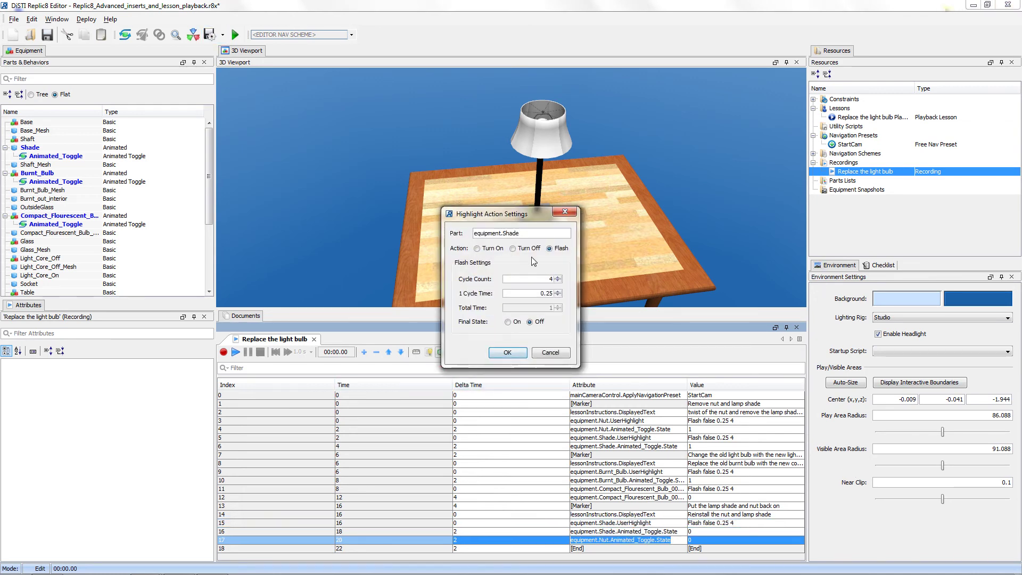
{"action": "double_click", "coordinate": [508, 232]}
{"action": "key", "text": "BackSpace"}
{"action": "type", "text": "N"}
{"action": "key", "text": "Return"}
{"action": "left_click", "coordinate": [508, 353]}
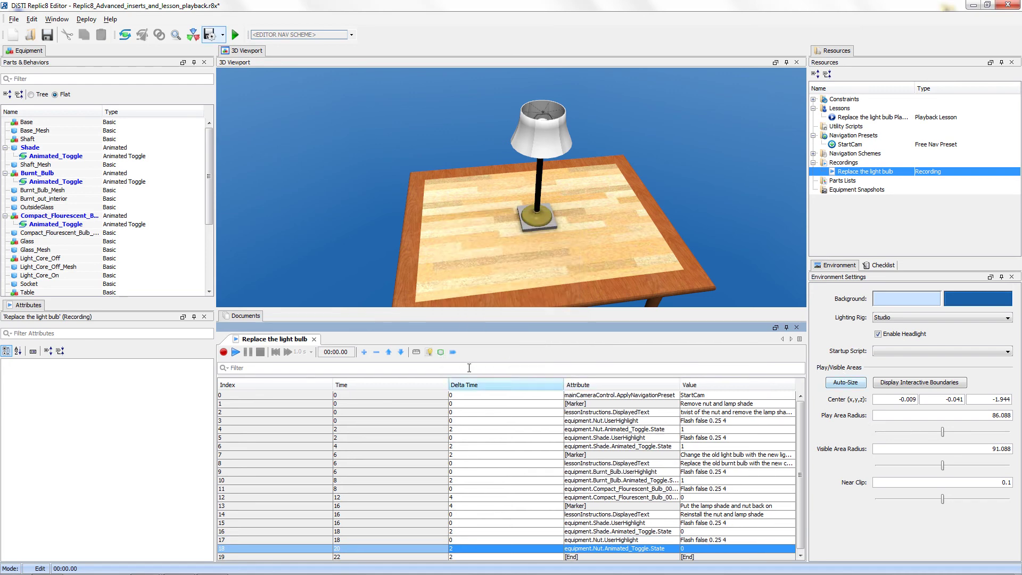
- Play the recording in the editor to check the flashing highlights against the part animations, and stop playback
{"action": "left_click", "coordinate": [235, 352]}
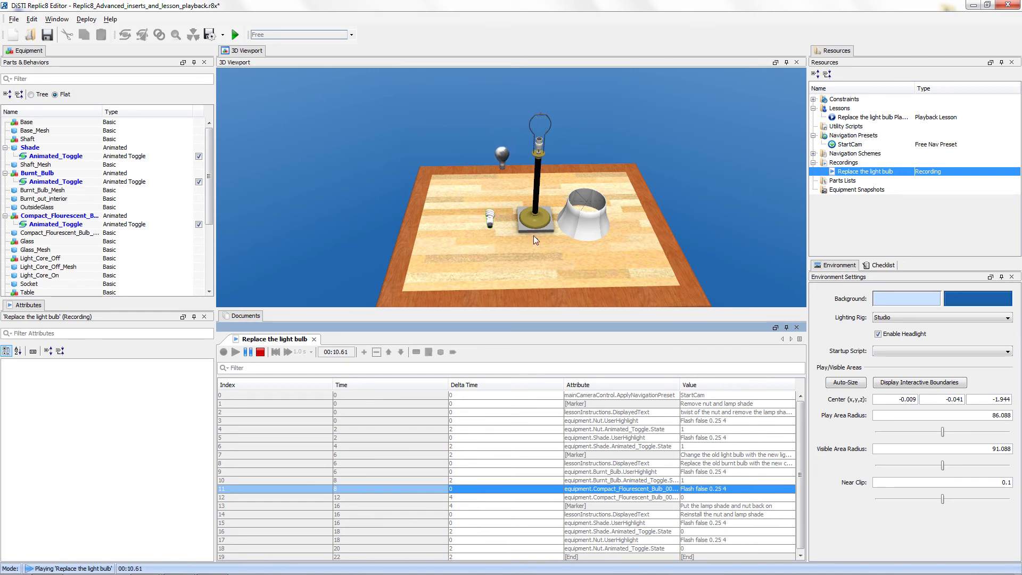
{"action": "left_click", "coordinate": [261, 351]}
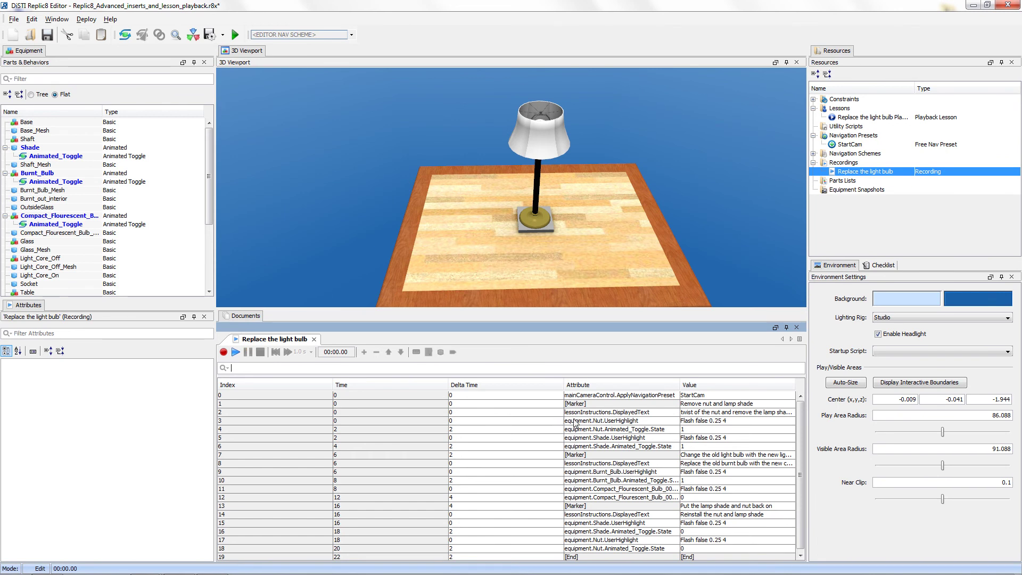
- Set the delta time of the first Nut highlight to 2 and of the first Nut toggle to 1
{"action": "left_click", "coordinate": [506, 418]}
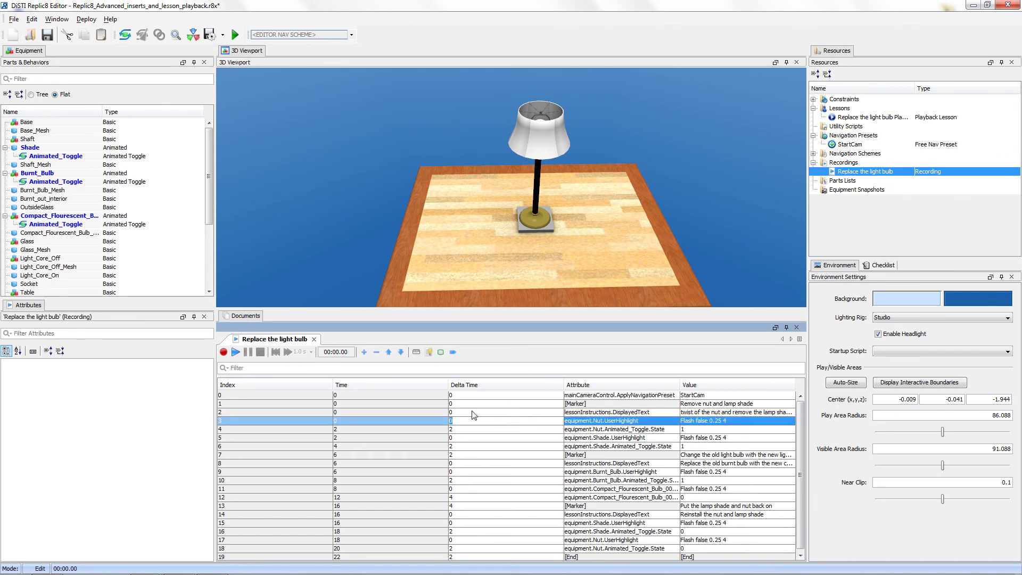
{"action": "key", "text": "Return"}
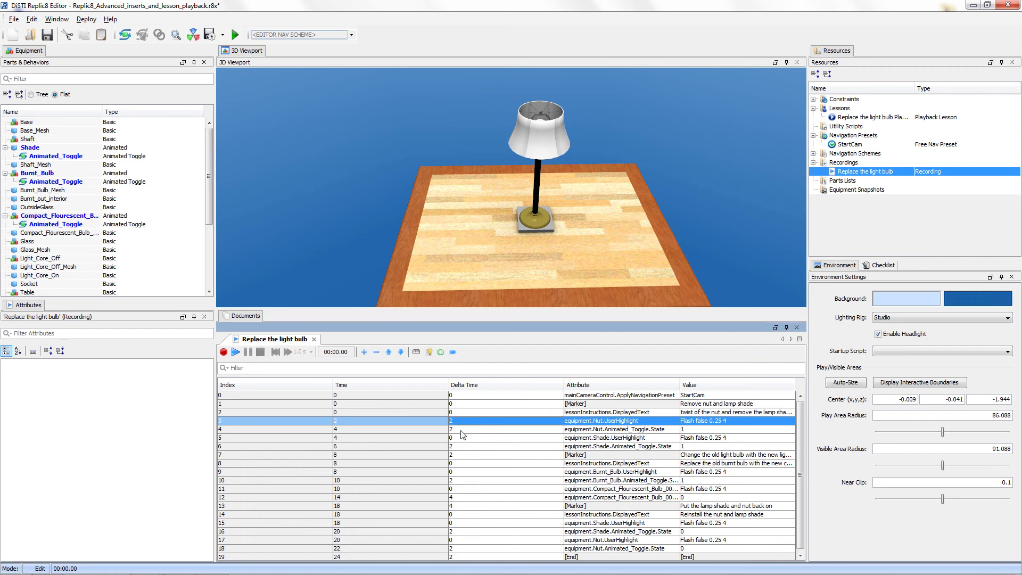
{"action": "double_click", "coordinate": [463, 430]}
{"action": "type", "text": "1"}
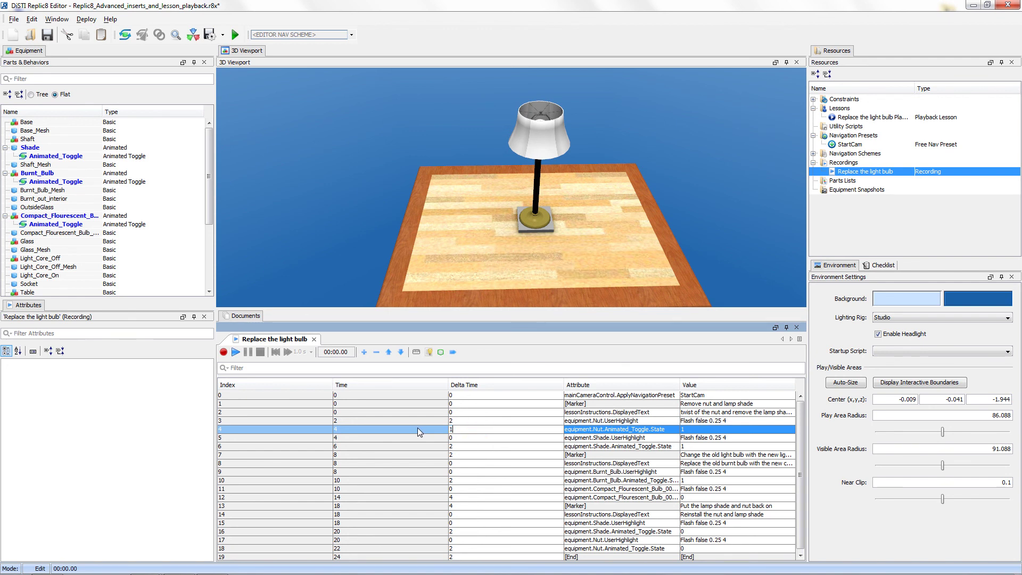
{"action": "key", "text": "Return"}
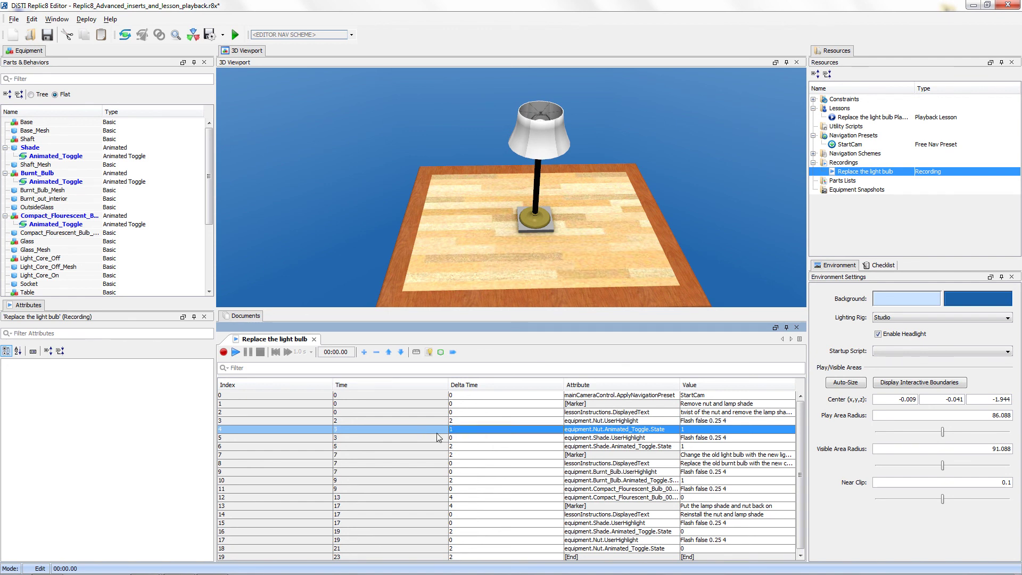
- Set the delta time of the first Shade highlight to 2 and of the first Shade toggle to 1
{"action": "double_click", "coordinate": [471, 438]}
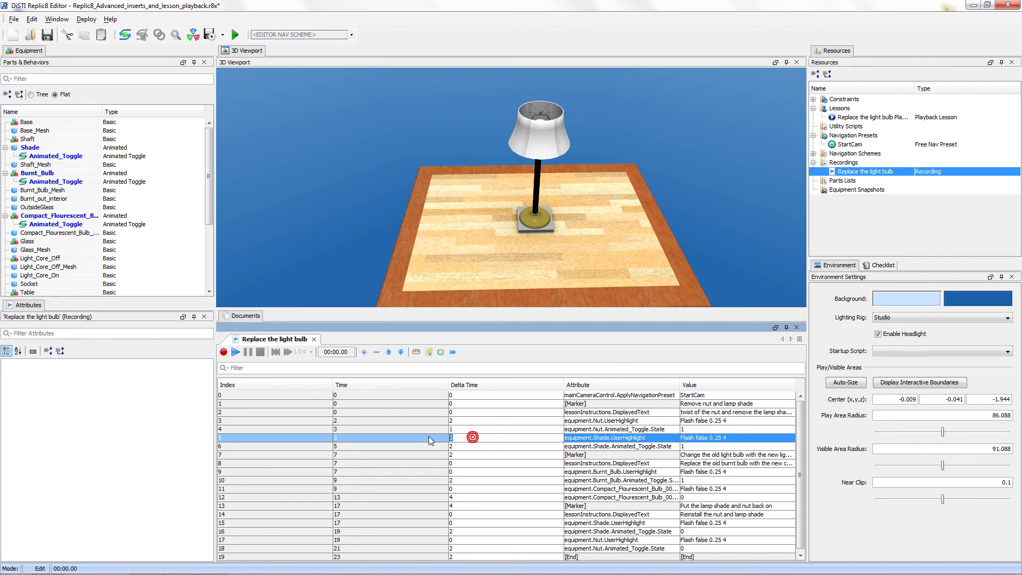
{"action": "type", "text": "2"}
{"action": "key", "text": "Return"}
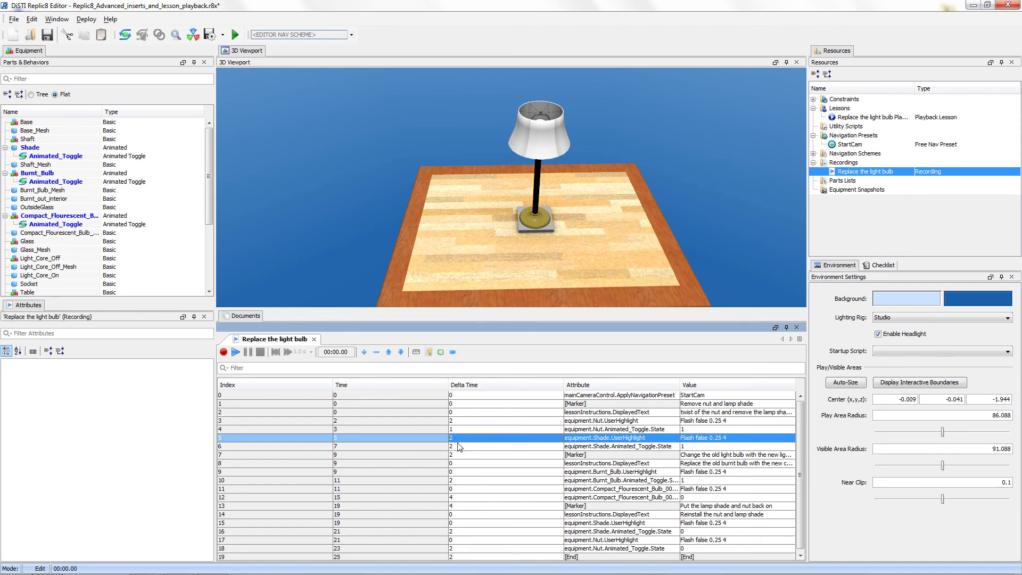
{"action": "double_click", "coordinate": [458, 447]}
{"action": "type", "text": "1"}
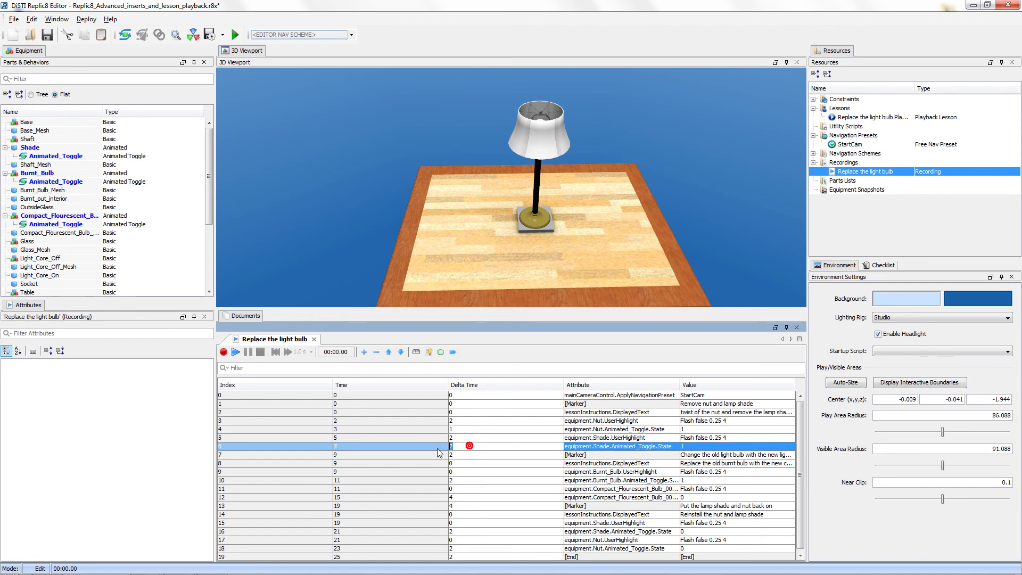
{"action": "key", "text": "Return"}
- Set the delta time of the Burnt_Bulb highlight to 2 and of the Burnt_Bulb toggle to 1
{"action": "double_click", "coordinate": [464, 456]}
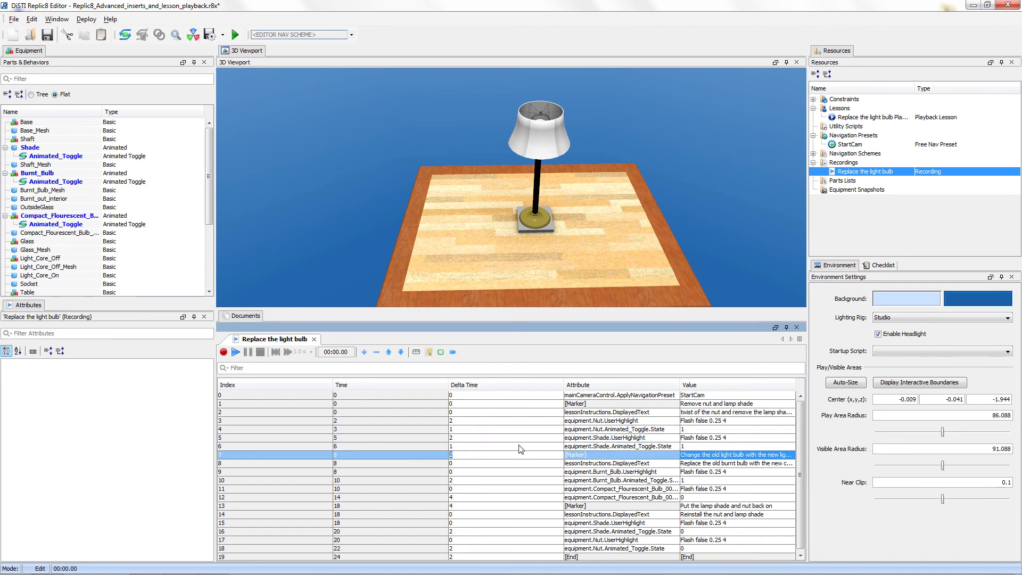
{"action": "left_click", "coordinate": [456, 463]}
{"action": "double_click", "coordinate": [456, 463]}
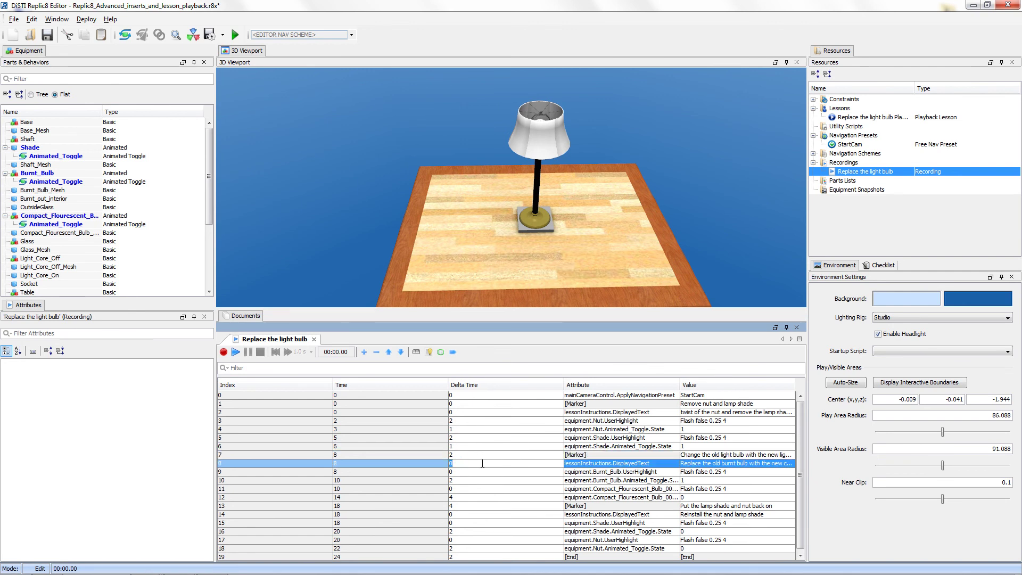
{"action": "double_click", "coordinate": [467, 472]}
{"action": "type", "text": "2"}
{"action": "double_click", "coordinate": [468, 481]}
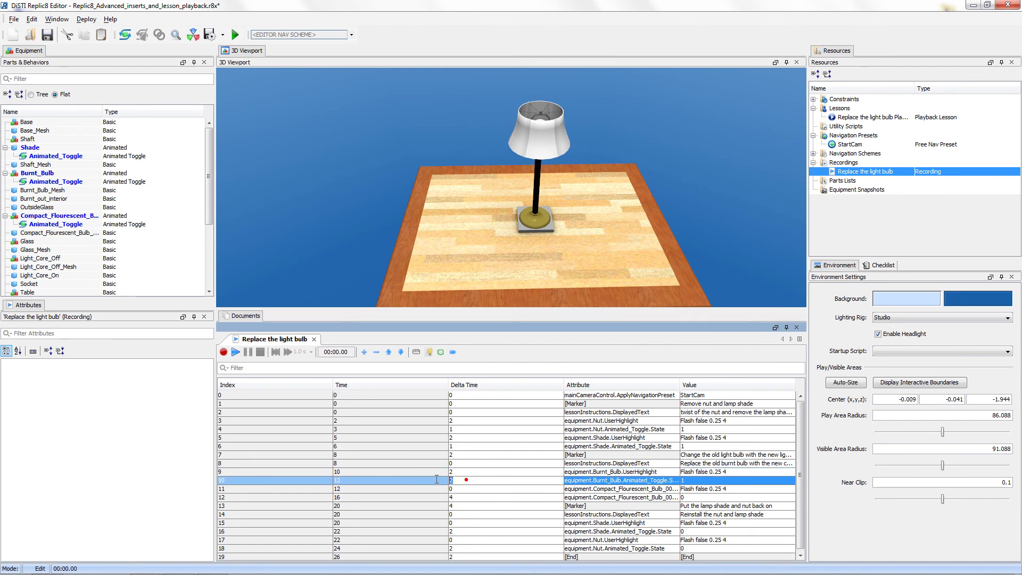
{"action": "type", "text": "1"}
- Set the delta time of the Compact_Flourescent_Bulb_001 highlight to 4 and of its toggle to 2
{"action": "double_click", "coordinate": [468, 489]}
{"action": "type", "text": "2"}
{"action": "double_click", "coordinate": [466, 483]}
{"action": "double_click", "coordinate": [465, 496]}
- Set the delta time of the second Shade highlight to 2 and of the second Shade toggle to 1
{"action": "double_click", "coordinate": [461, 506]}
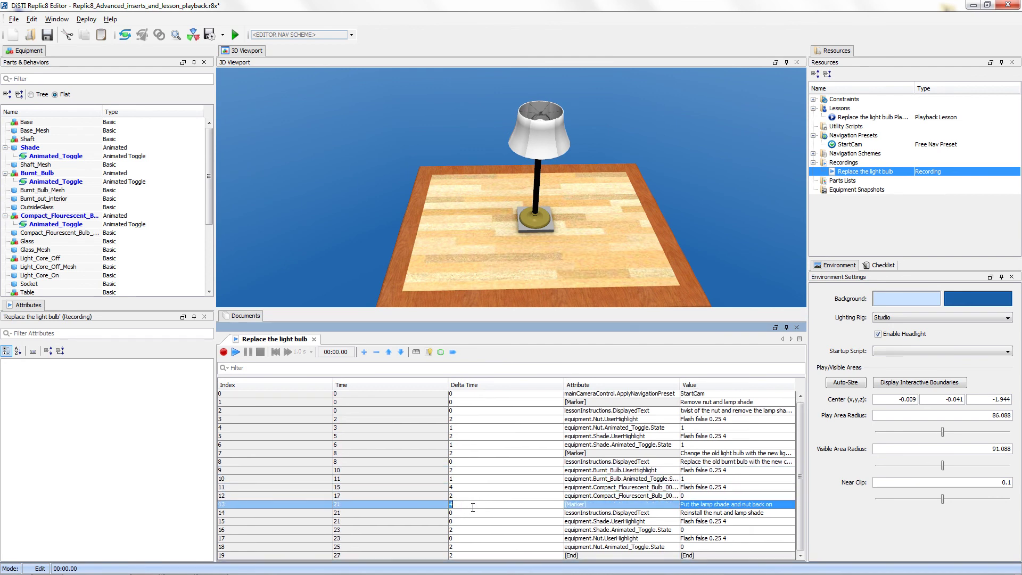
{"action": "double_click", "coordinate": [459, 521]}
{"action": "double_click", "coordinate": [457, 529]}
- Set the delta time of the second Nut highlight to 2 and of the second Nut toggle to 1
{"action": "double_click", "coordinate": [454, 539]}
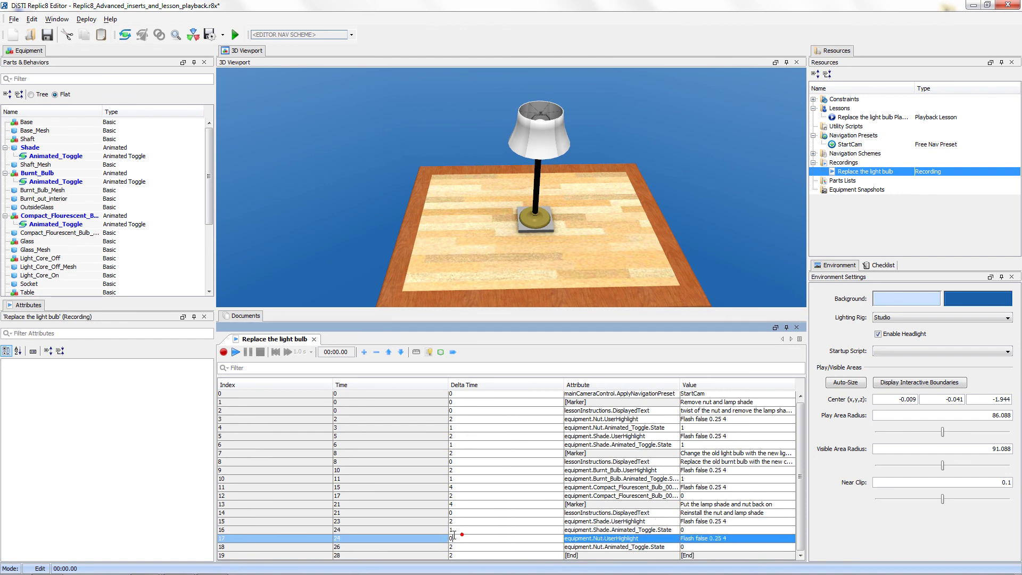
{"action": "type", "text": "2"}
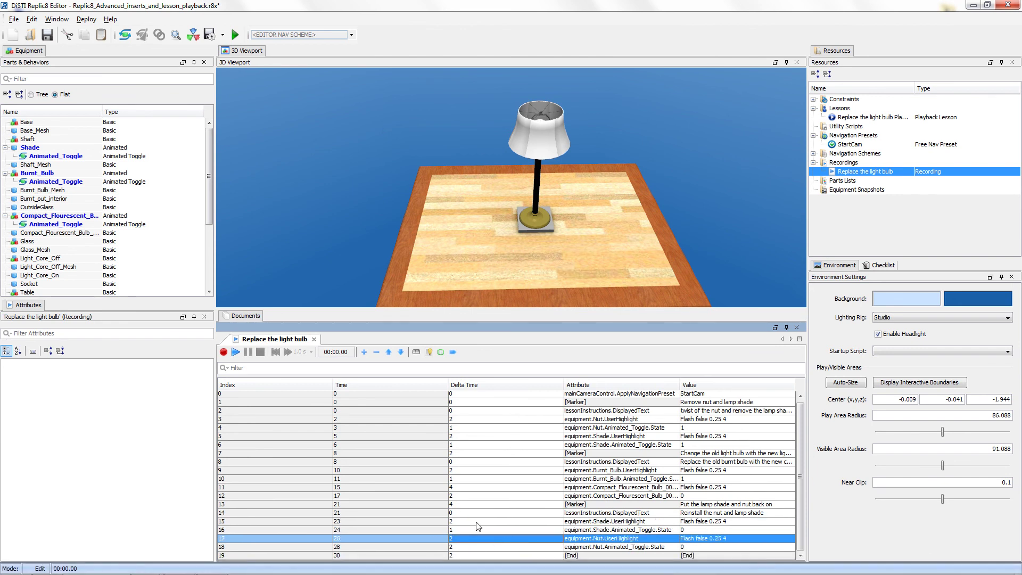
{"action": "double_click", "coordinate": [484, 547]}
{"action": "type", "text": "1"}
{"action": "double_click", "coordinate": [461, 556]}
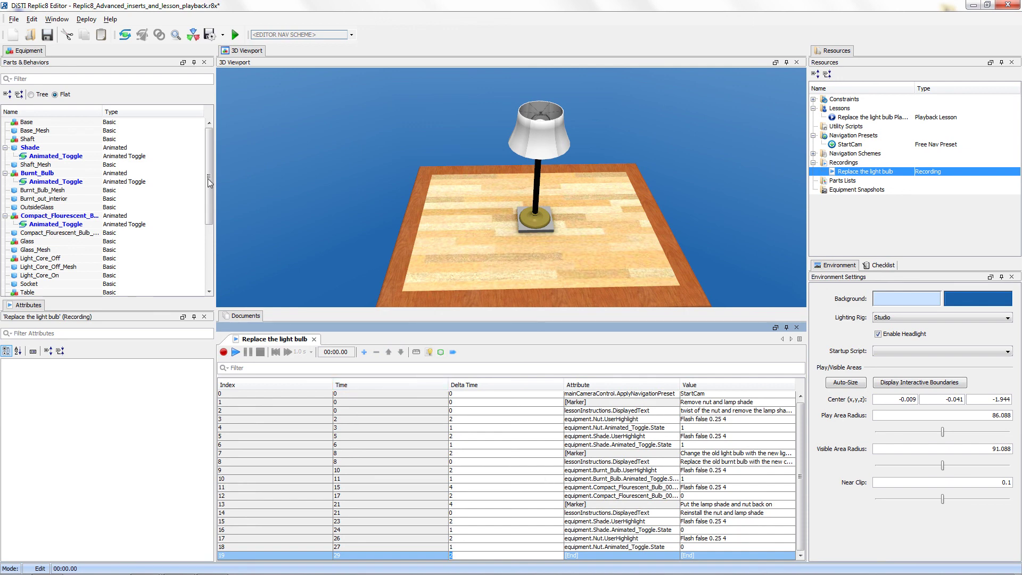
- Relaunch the desktop deployment and open the Replace the light bulb Playback Lesson to check the highlights and timing
{"action": "left_click", "coordinate": [236, 35]}
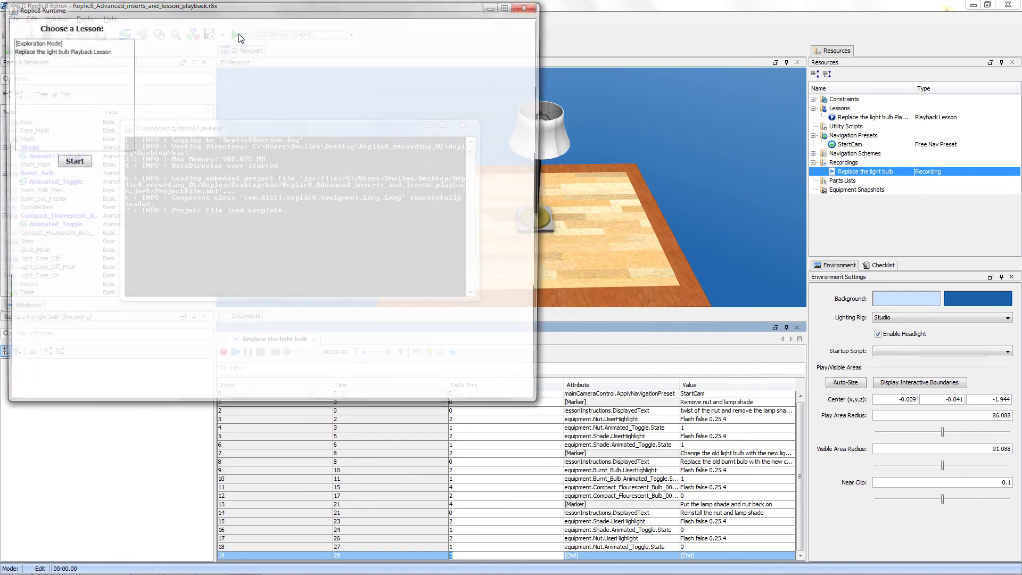
{"action": "double_click", "coordinate": [83, 51]}
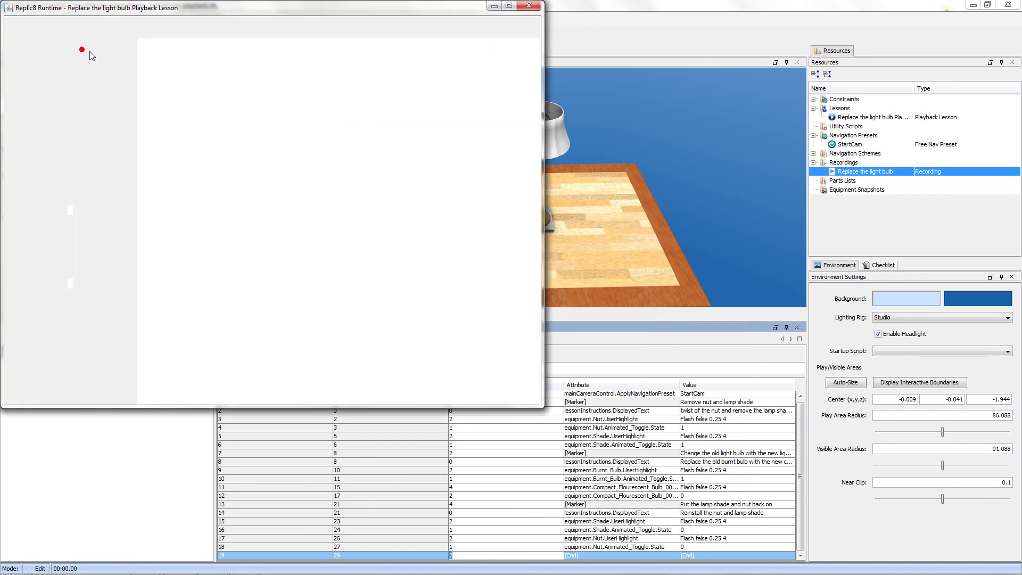